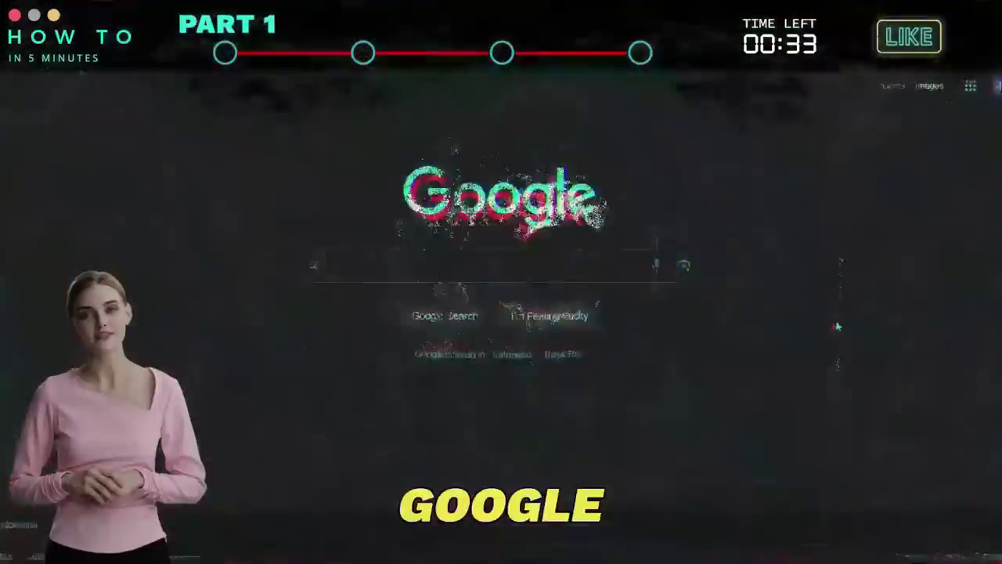
# Search Google for 'google bard ai' and open Bard's chat prompt box.
pyautogui.click(533, 271)
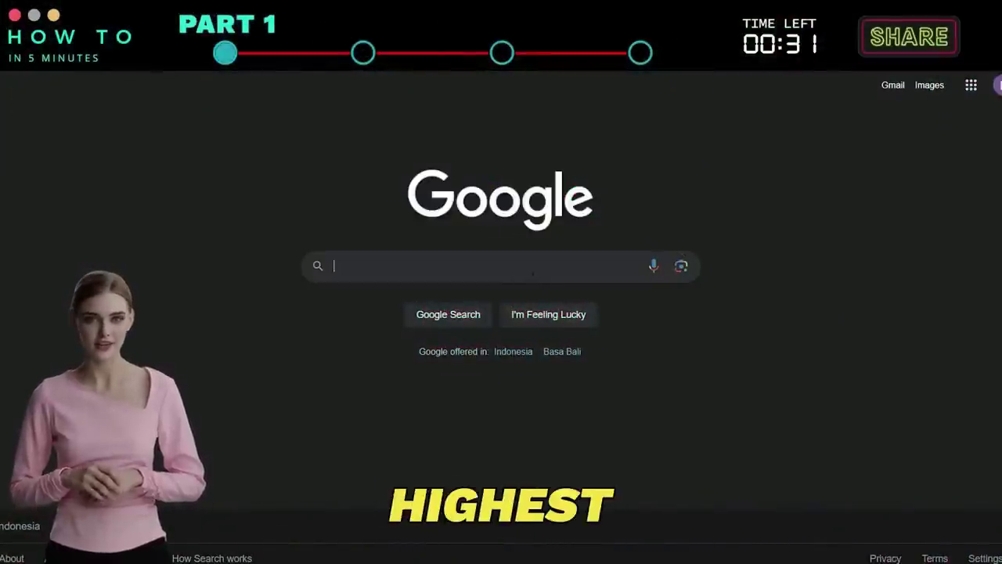
pyautogui.write('googl')
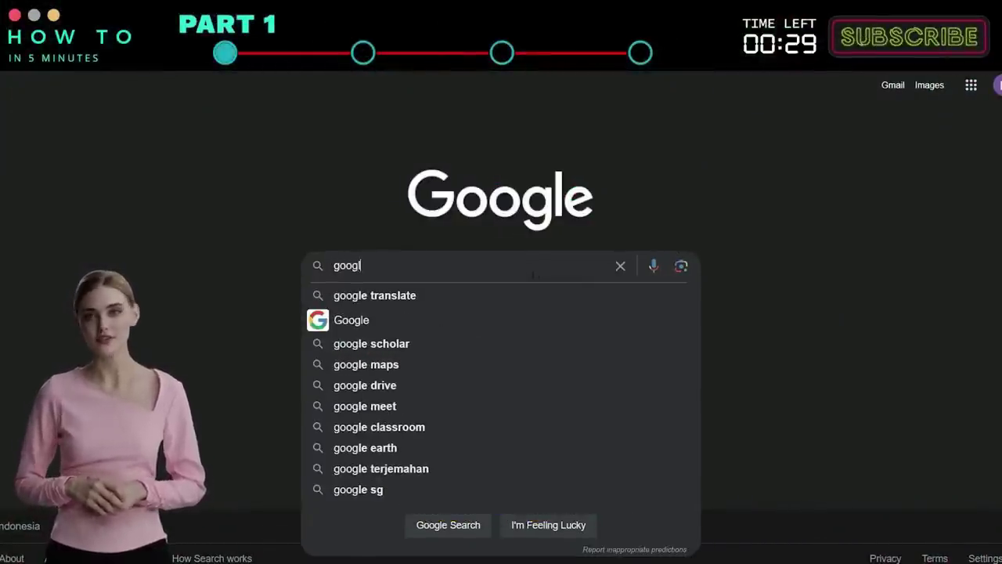
pyautogui.write('e bard ai')
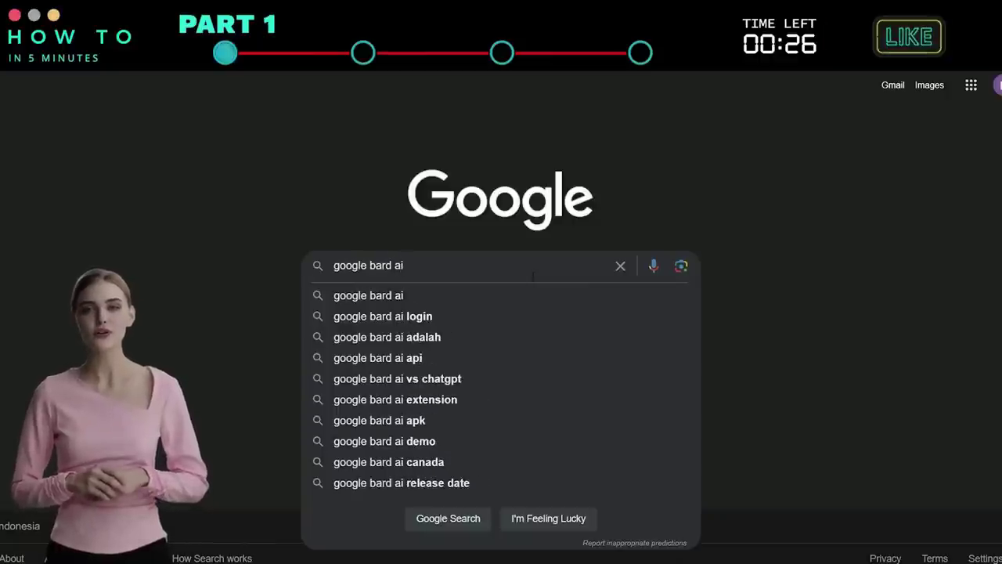
pyautogui.press('Return')
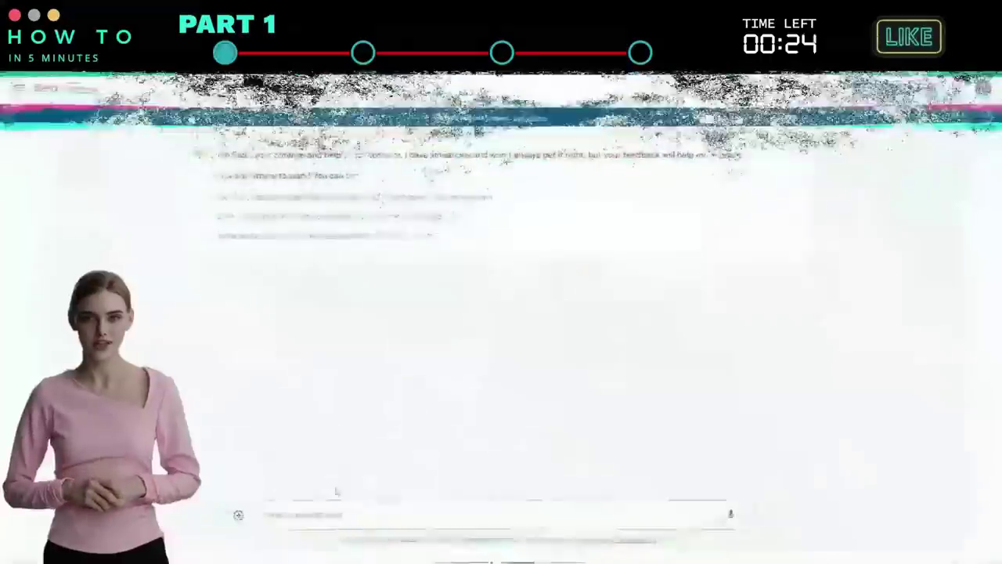
pyautogui.click(327, 514)
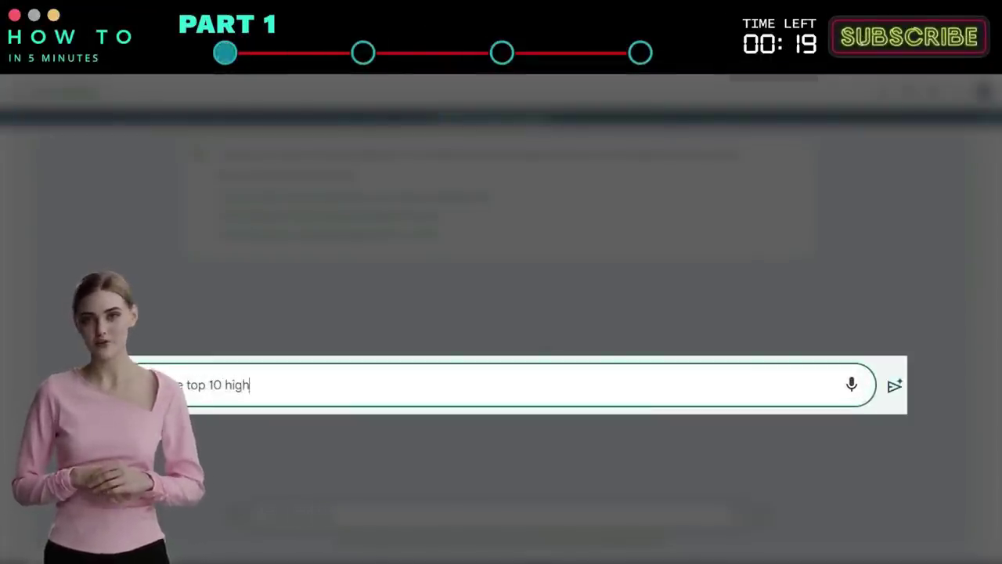
# Write the Bard question asking for the top 10 highest-CPM topics.
pyautogui.write('m y')
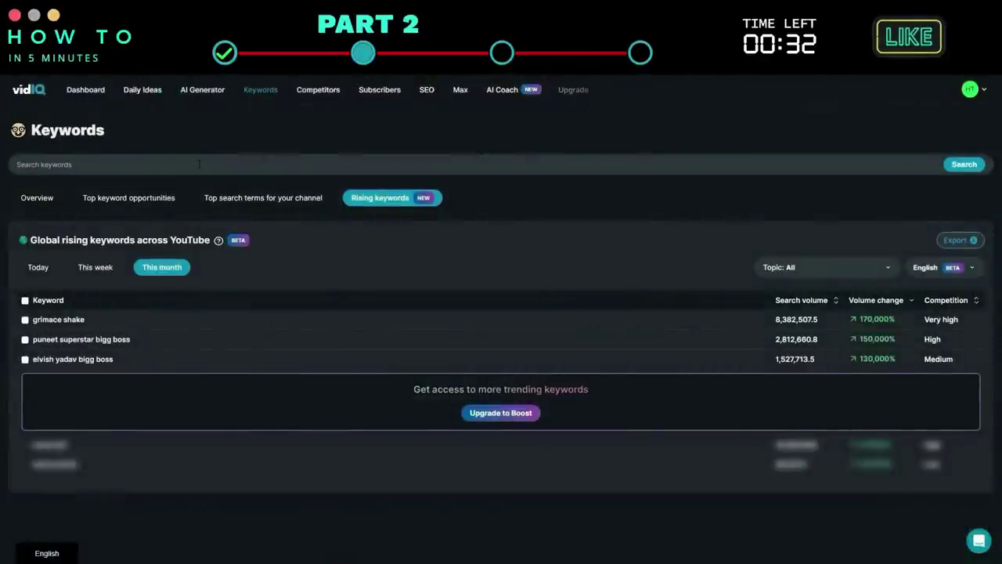
# Search vidIQ Keywords for 'crypto'.
pyautogui.click(202, 164)
pyautogui.write('c')
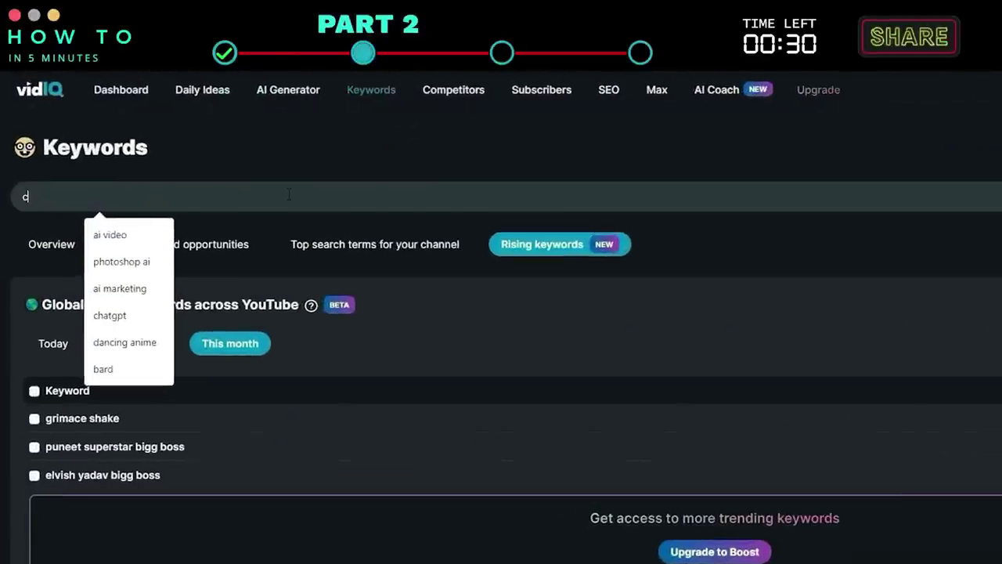
pyautogui.write('rypto')
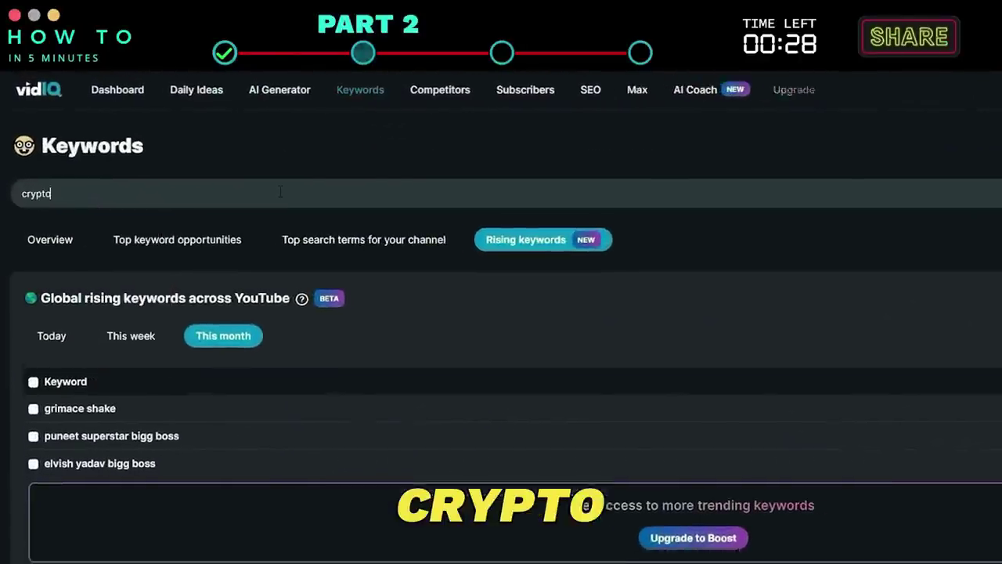
pyautogui.press('Return')
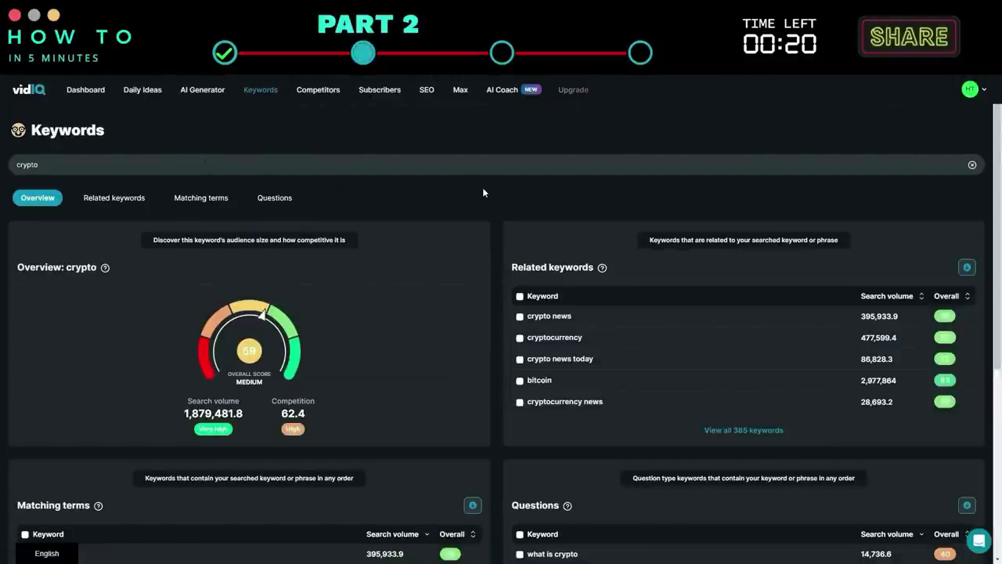
# Sort crypto's related keywords by search volume and open the xrp overview.
pyautogui.click(119, 199)
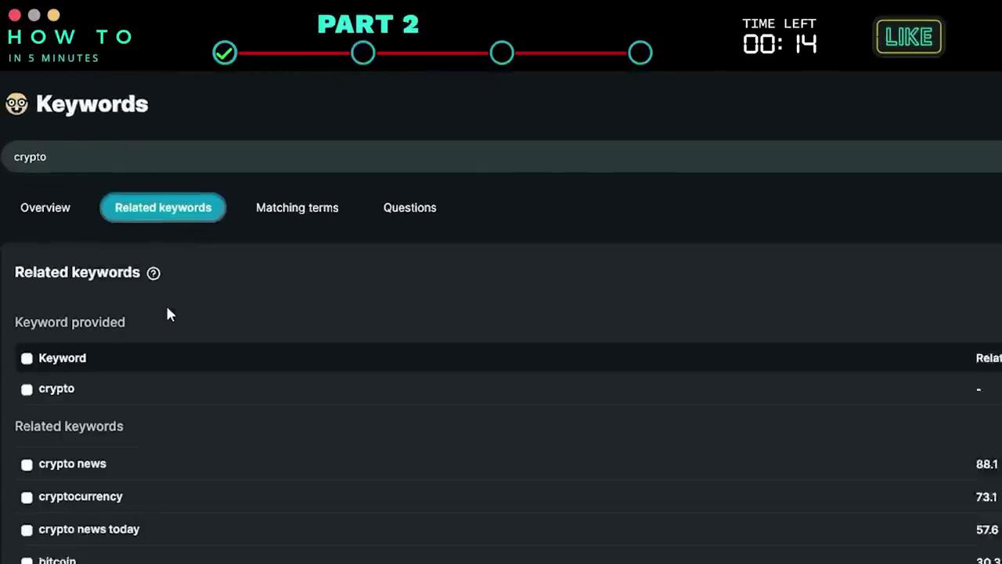
pyautogui.moveTo(697, 299)
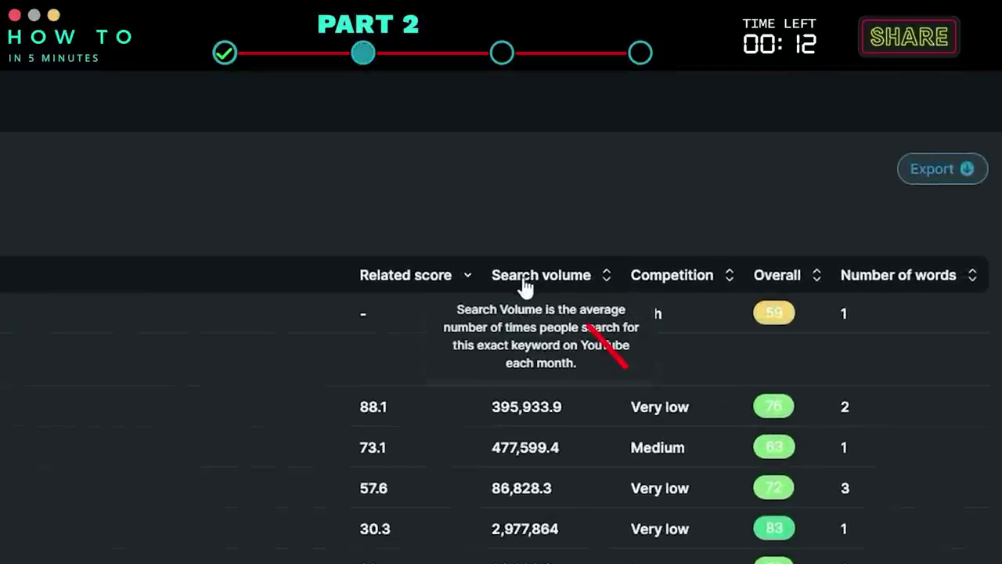
pyautogui.click(529, 280)
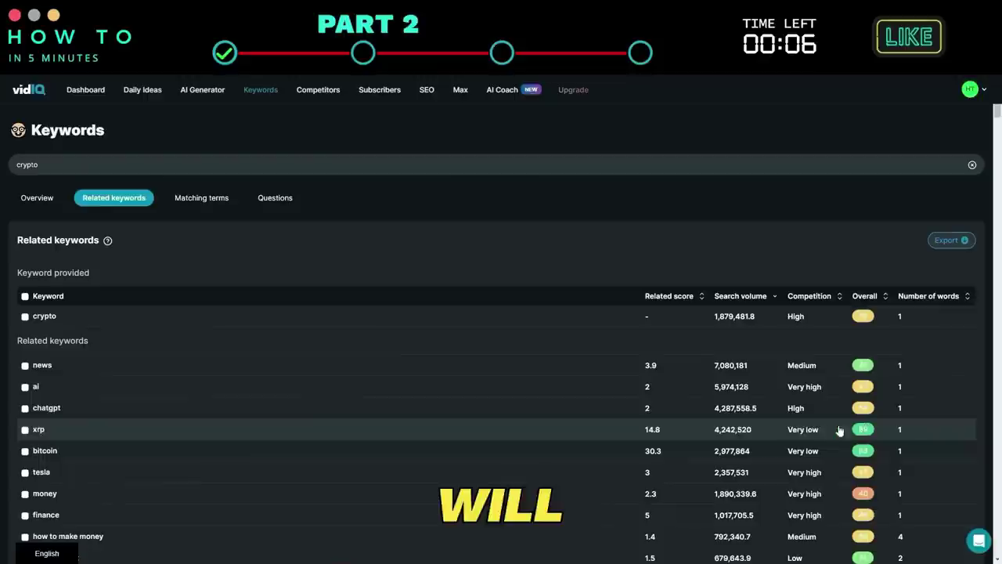
pyautogui.click(36, 429)
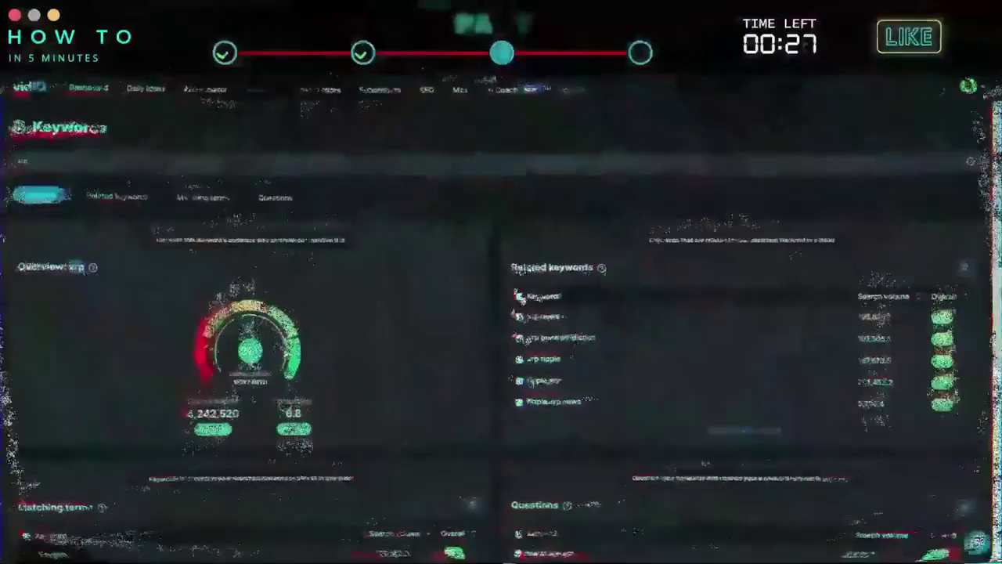
# Copy the word 'xrp' from the keyword overview title.
pyautogui.doubleClick(73, 267)
pyautogui.rightClick(74, 273)
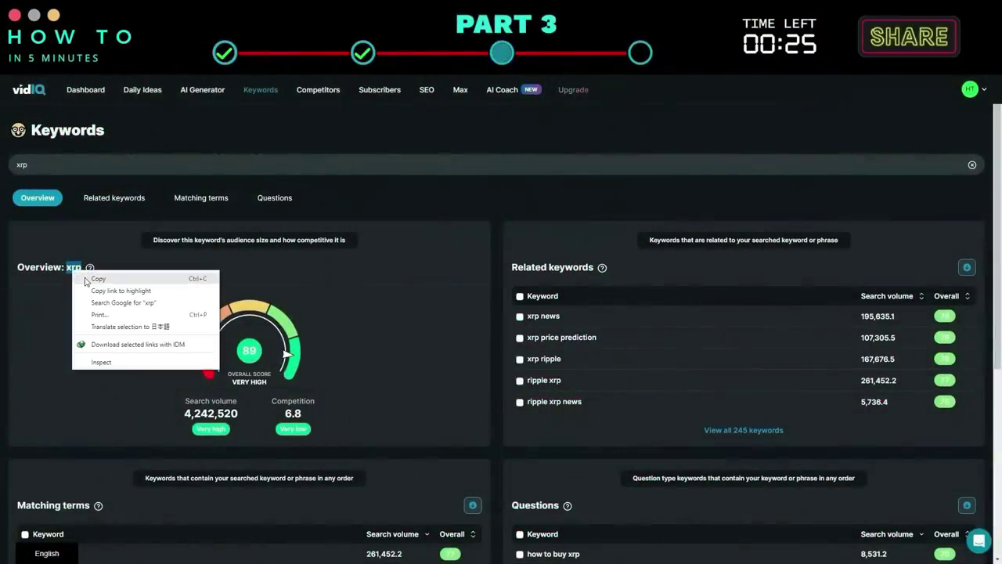
pyautogui.click(88, 278)
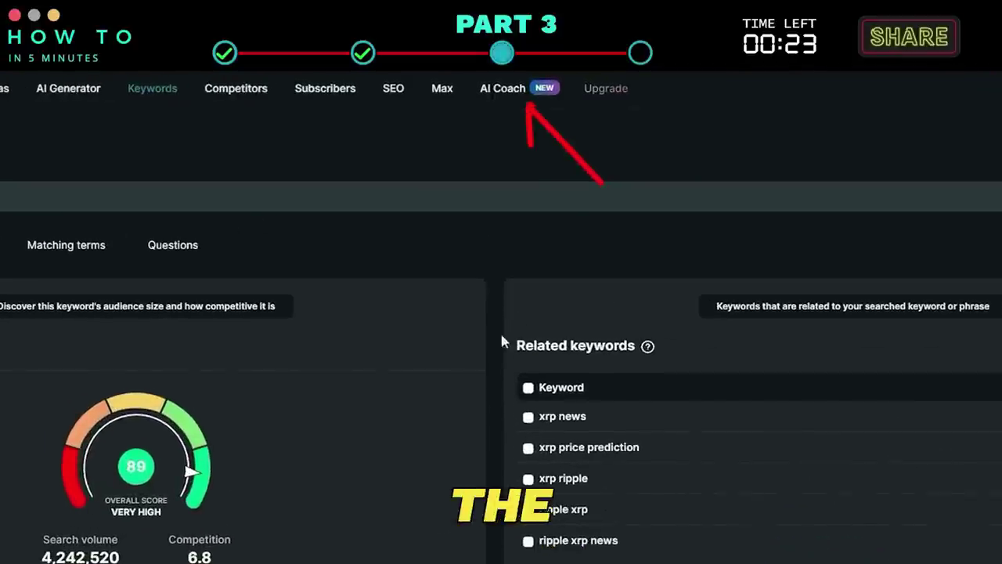
# Ask the AI Coach in Basic mode for video ideas about 'xrp crypto'.
pyautogui.click(507, 90)
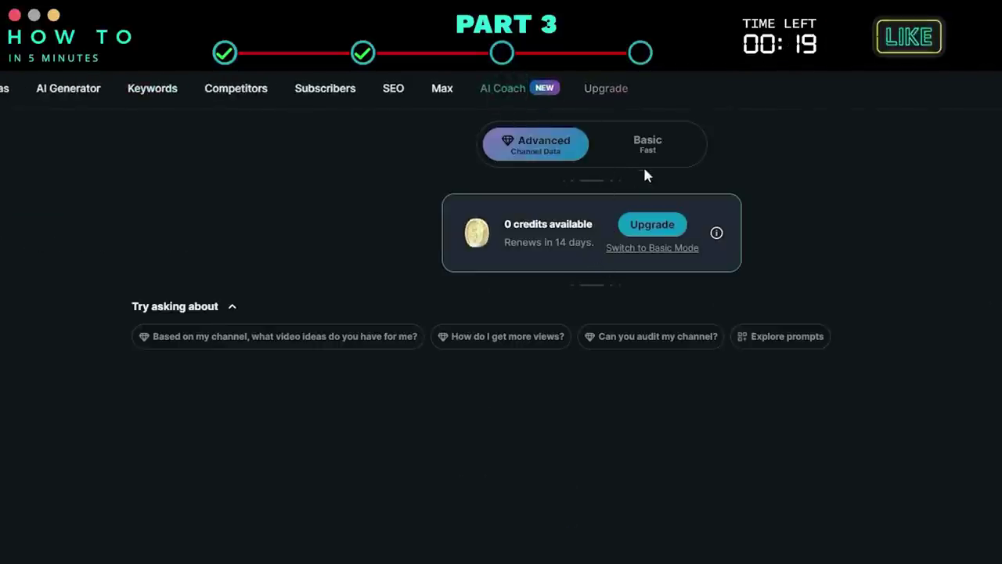
pyautogui.click(648, 144)
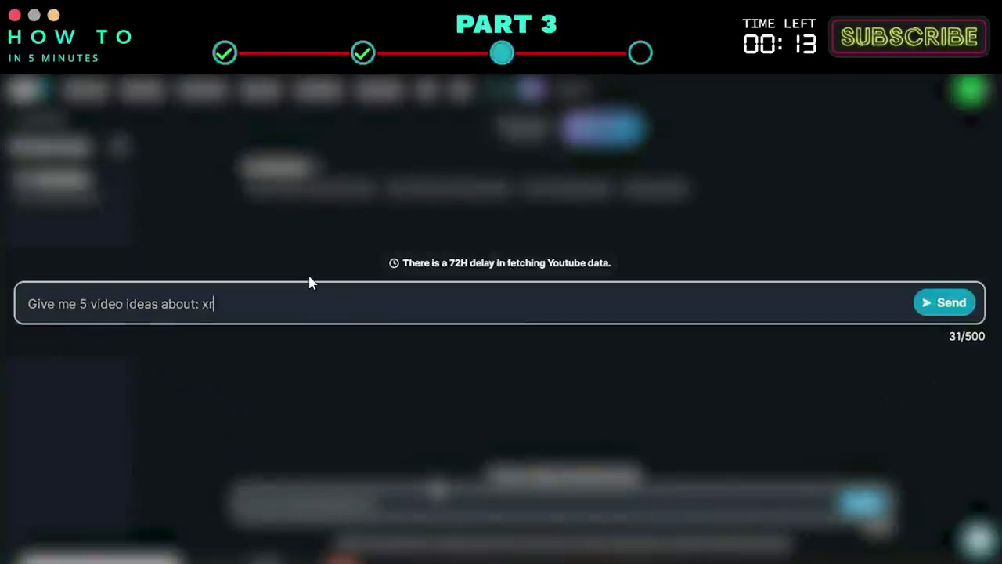
pyautogui.write('xrp crypto')
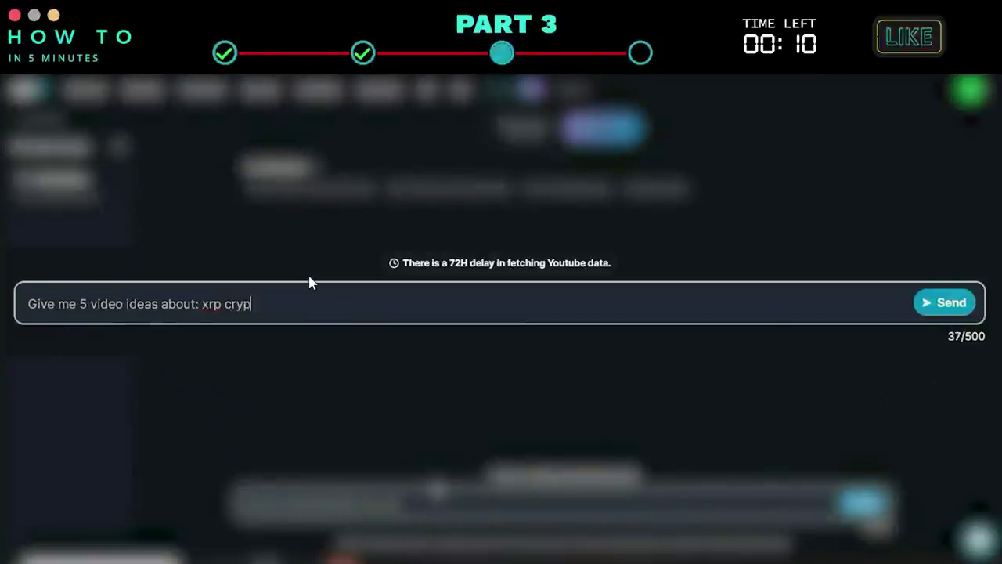
pyautogui.press('Return')
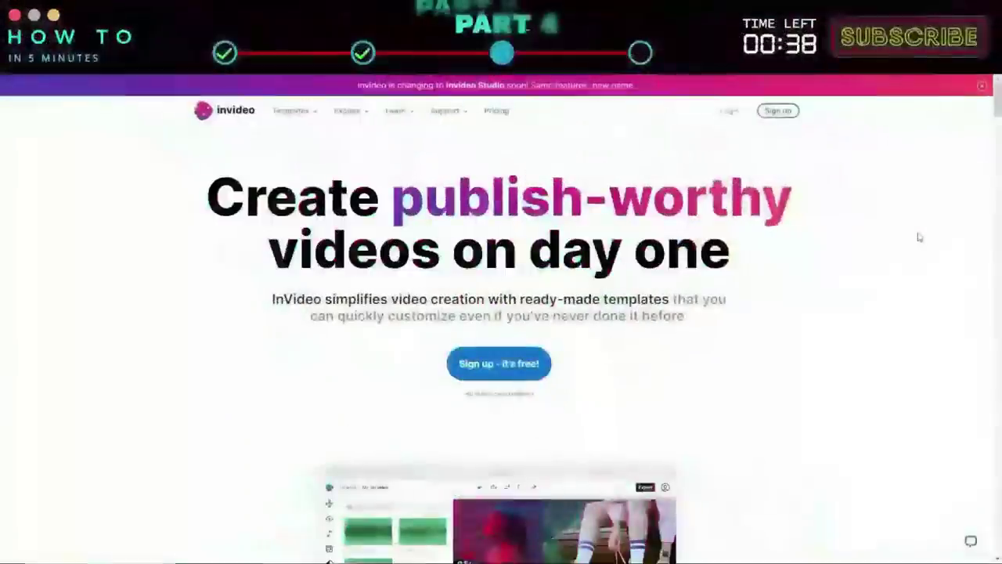
# Browse the Agency ads, Collections, Holidays, Intro and Just Sold template categories.
pyautogui.scroll(-2, 919, 237)
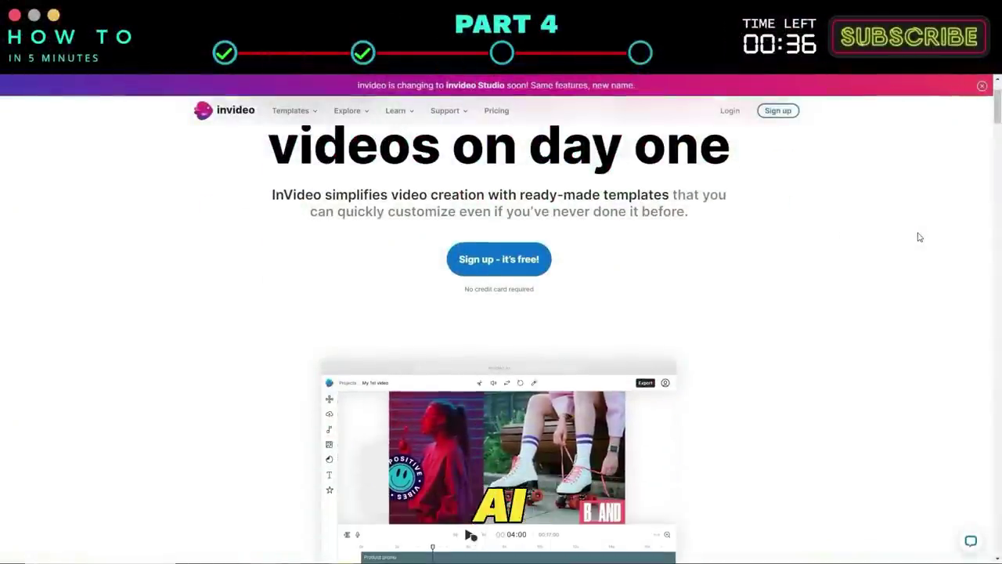
pyautogui.scroll(-2, 919, 237)
pyautogui.scroll(-1, 920, 236)
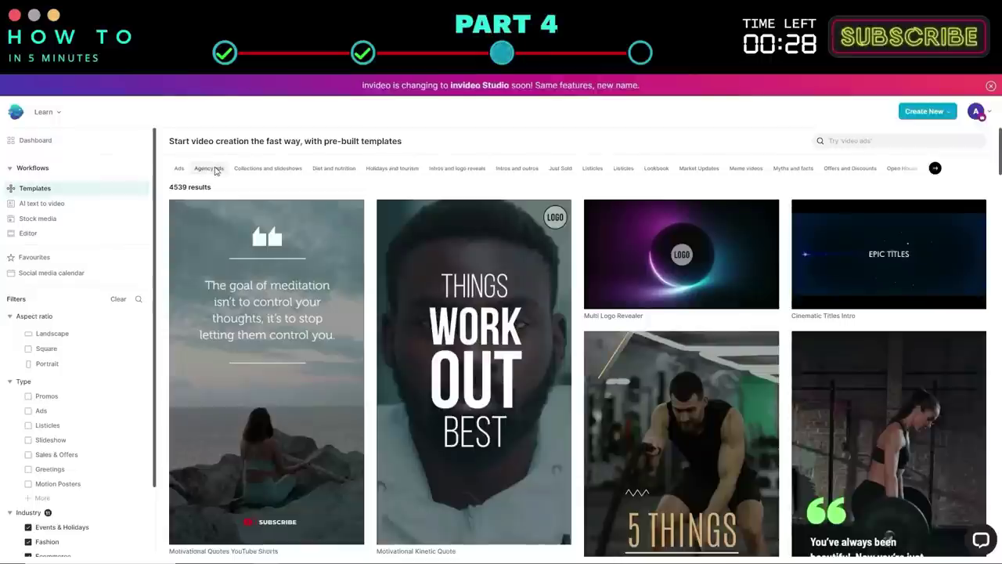
pyautogui.click(210, 168)
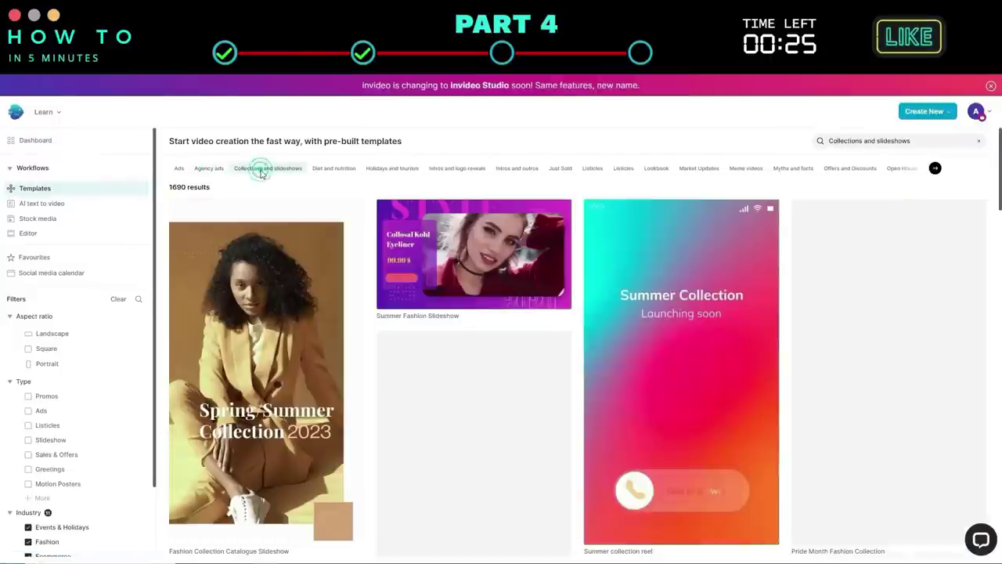
pyautogui.click(321, 169)
pyautogui.click(400, 169)
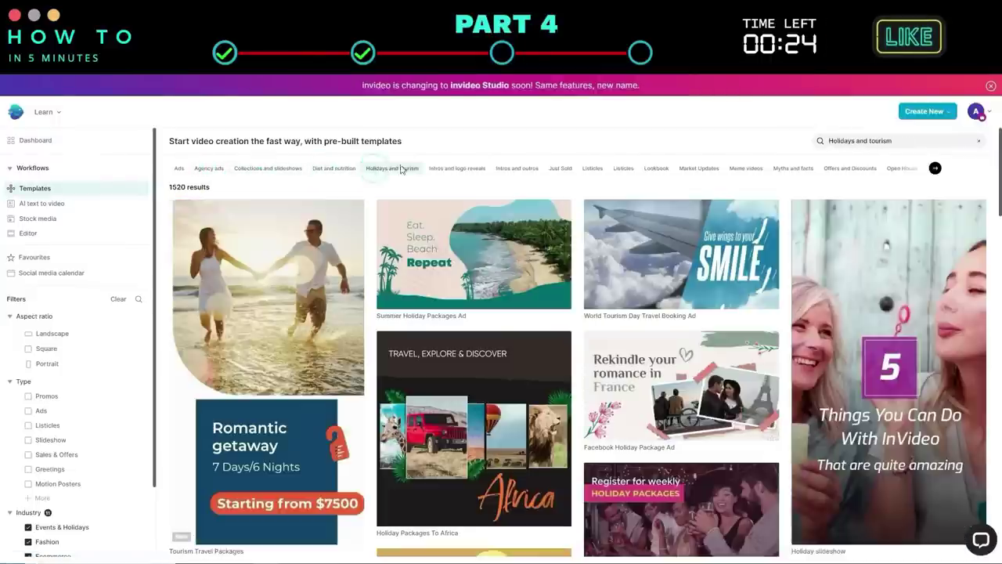
pyautogui.click(536, 169)
pyautogui.click(560, 169)
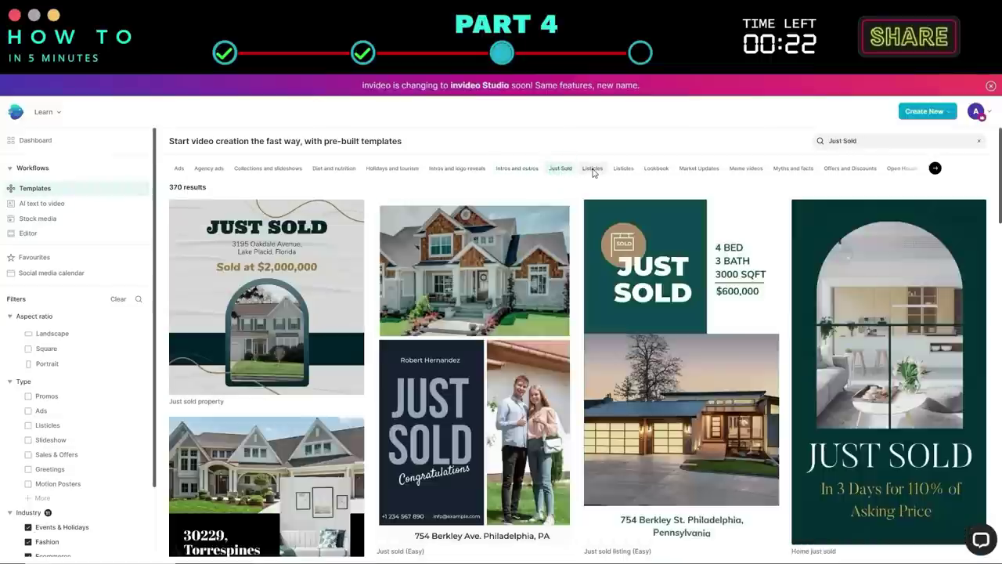
# Browse Listicles through Open House templates, then go to the Stock media library.
pyautogui.click(600, 169)
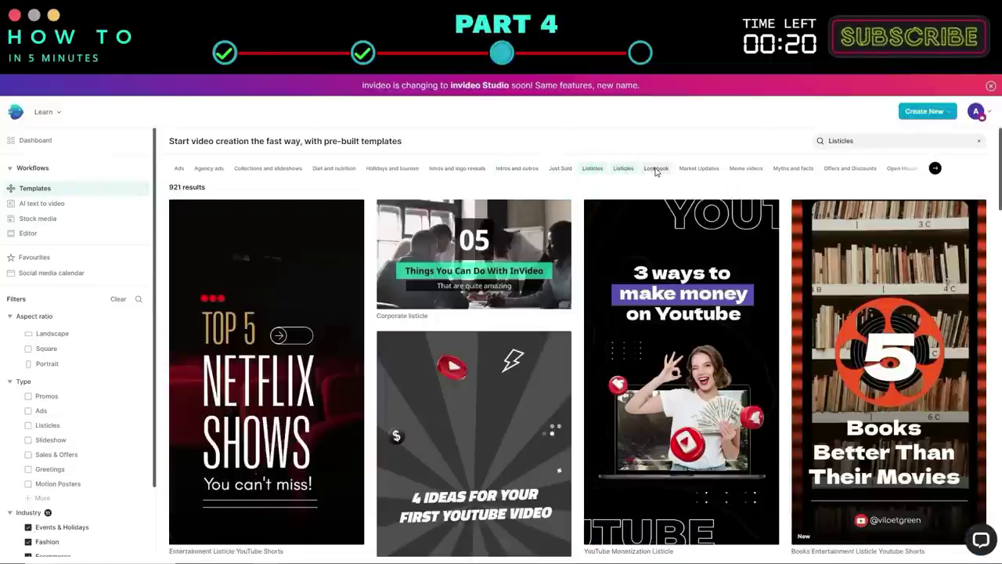
pyautogui.click(656, 169)
pyautogui.click(699, 168)
pyautogui.click(746, 168)
pyautogui.click(794, 169)
pyautogui.click(845, 168)
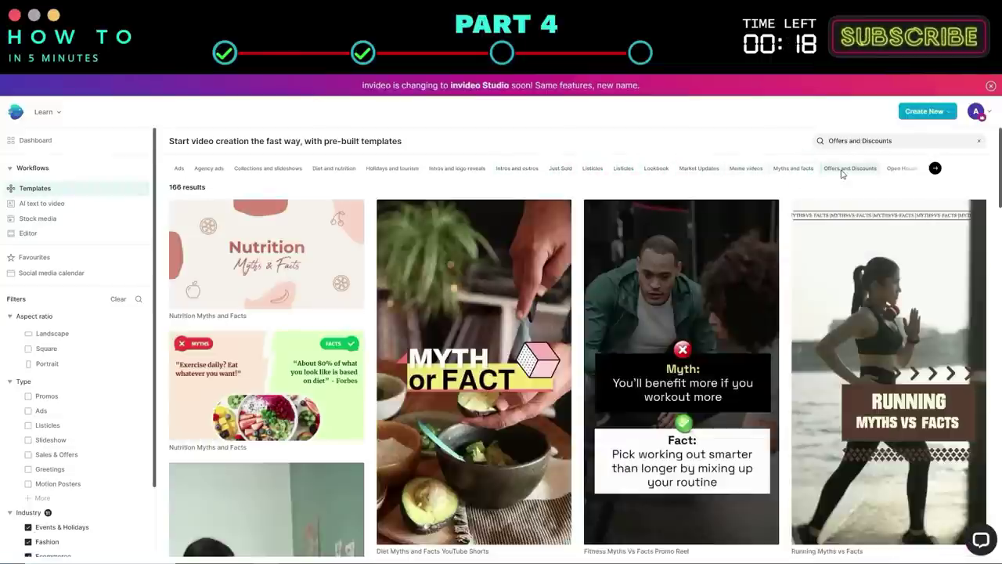
pyautogui.click(901, 169)
pyautogui.click(38, 219)
# Enable iStock, Pixabay, Shutterstock, Pexels, Storyblock and Unsplash as stock sources.
pyautogui.click(40, 341)
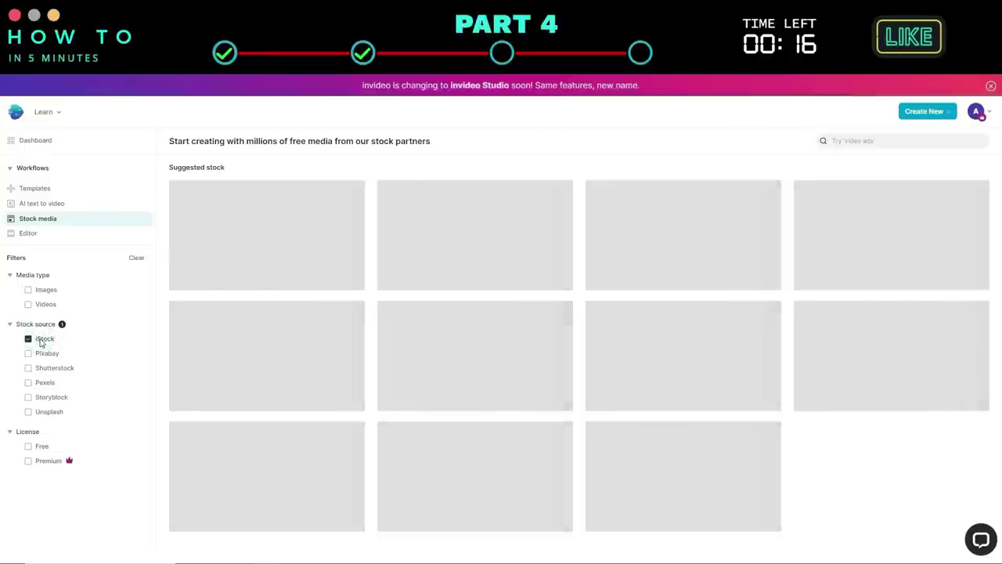
pyautogui.click(40, 354)
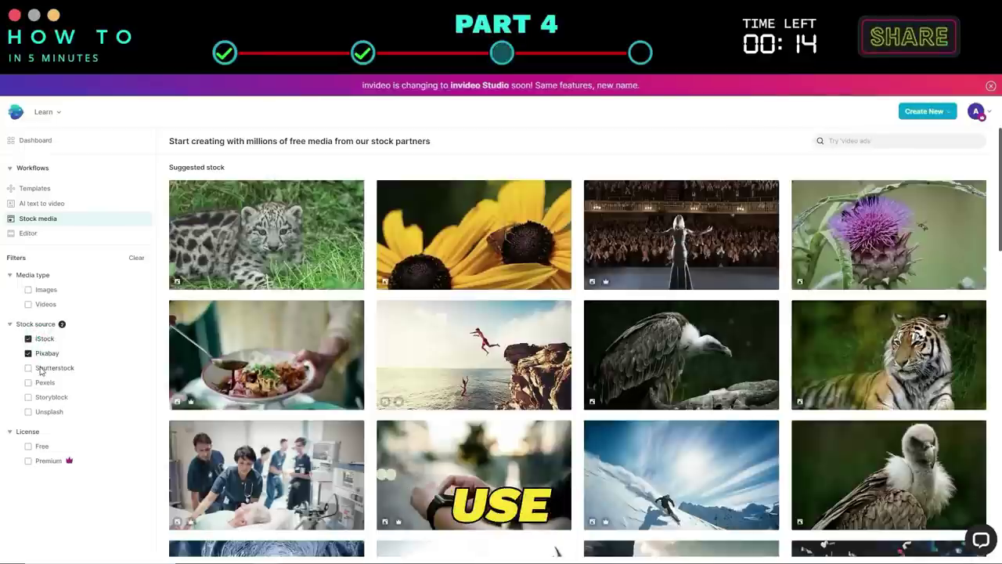
pyautogui.click(41, 368)
pyautogui.click(39, 382)
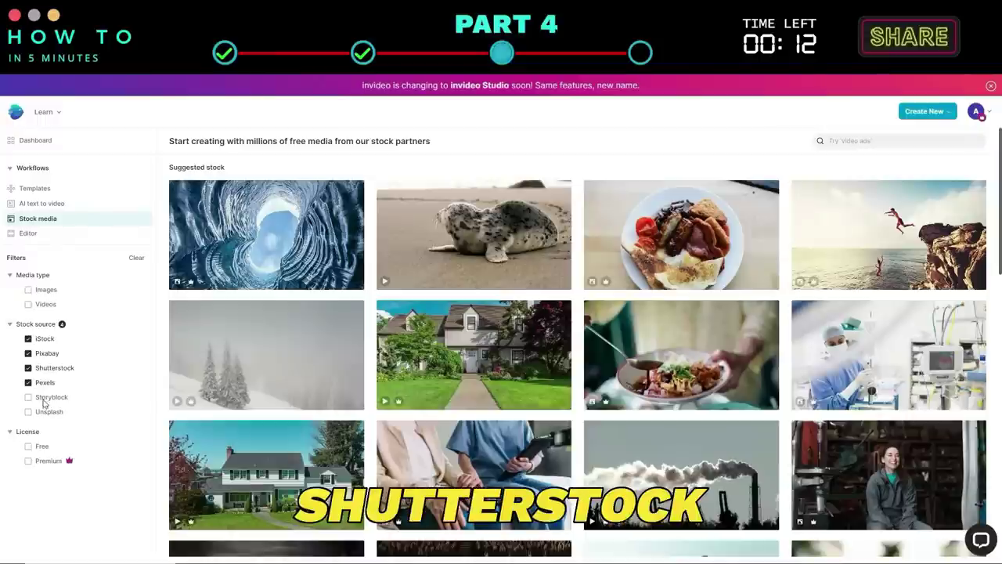
pyautogui.click(43, 399)
pyautogui.click(46, 411)
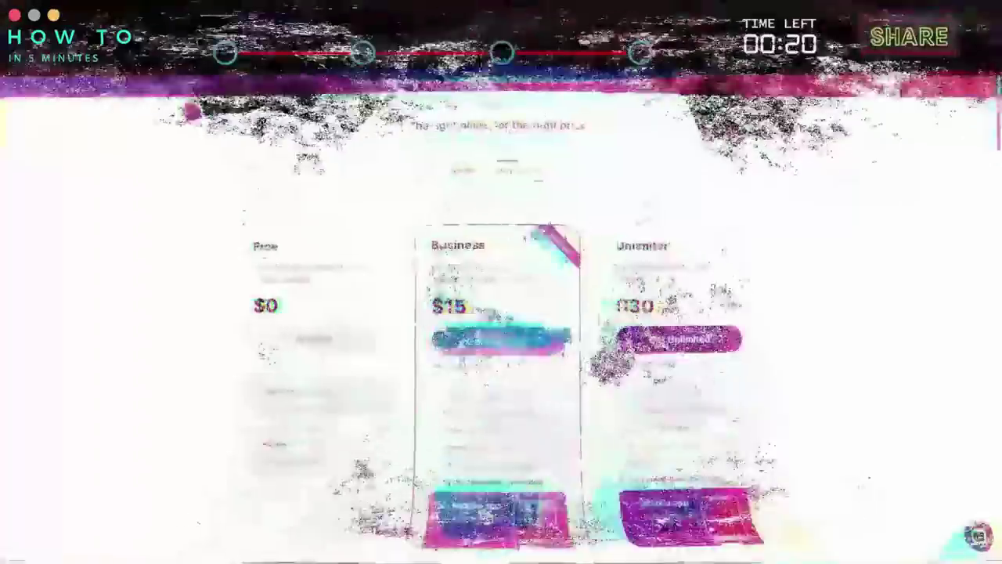
# Review the pricing plans, return to the InVideo home page and begin free sign-up.
pyautogui.scroll(-5, 511, 337)
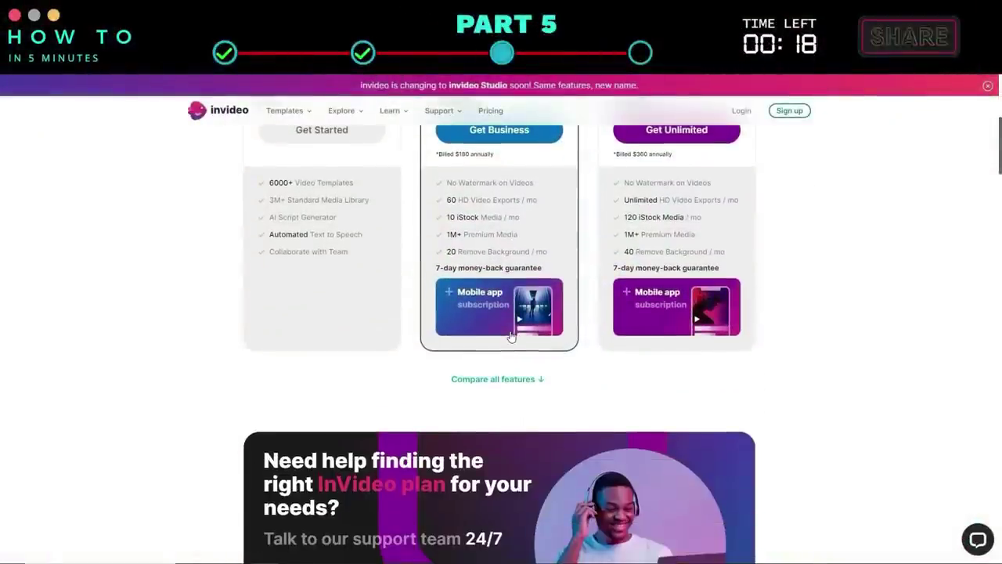
pyautogui.scroll(1, 510, 337)
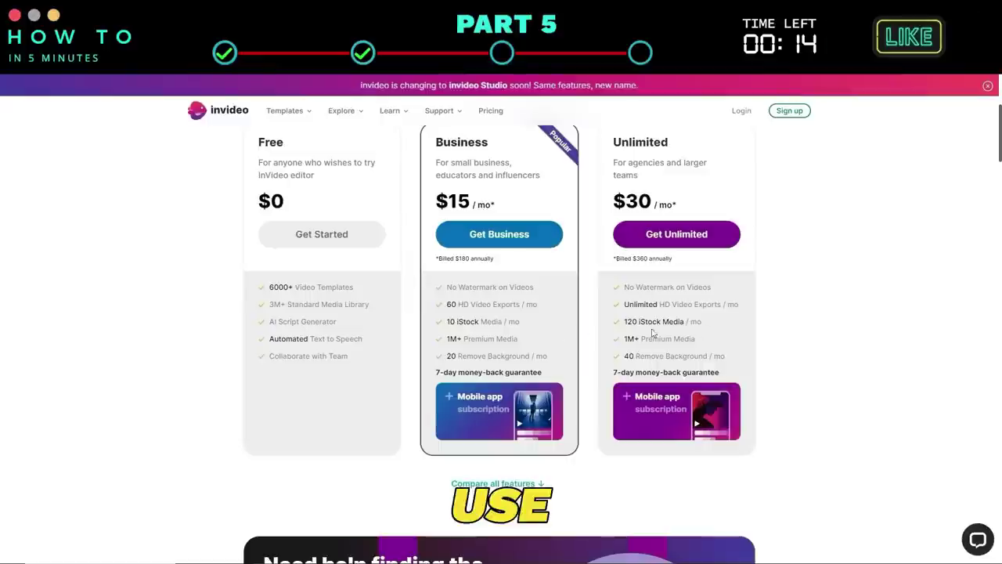
pyautogui.scroll(1, 702, 335)
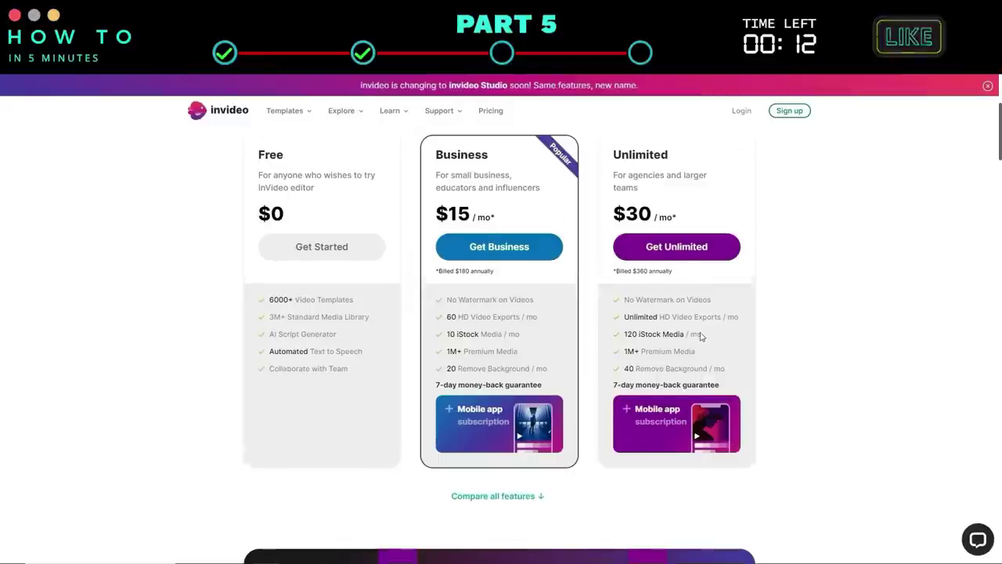
pyautogui.scroll(4, 701, 336)
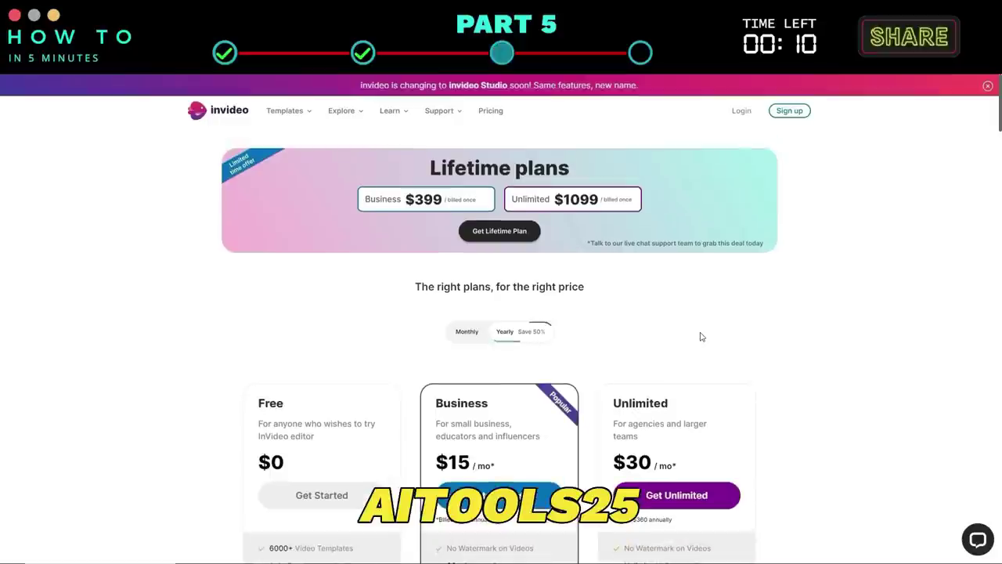
pyautogui.click(359, 163)
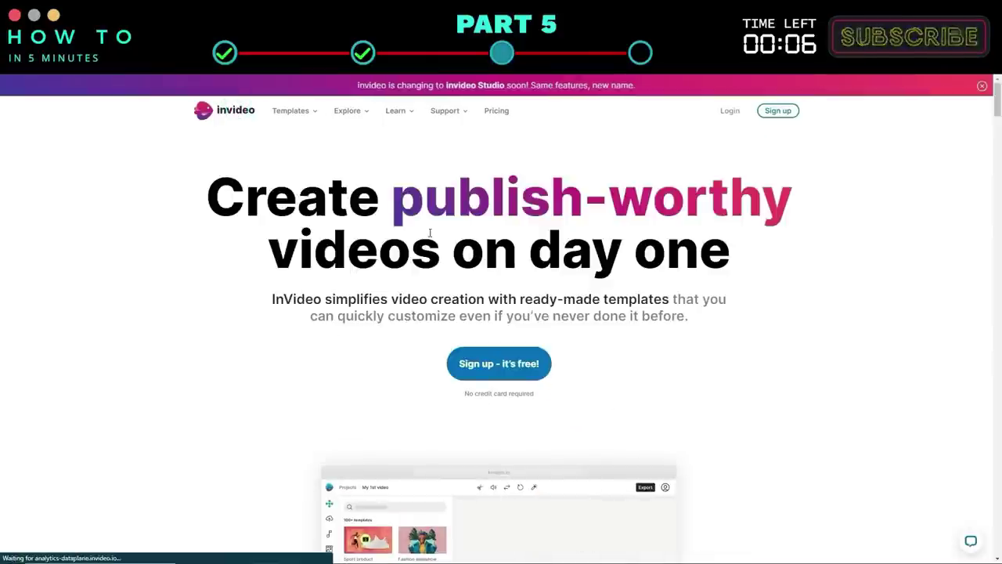
pyautogui.click(483, 362)
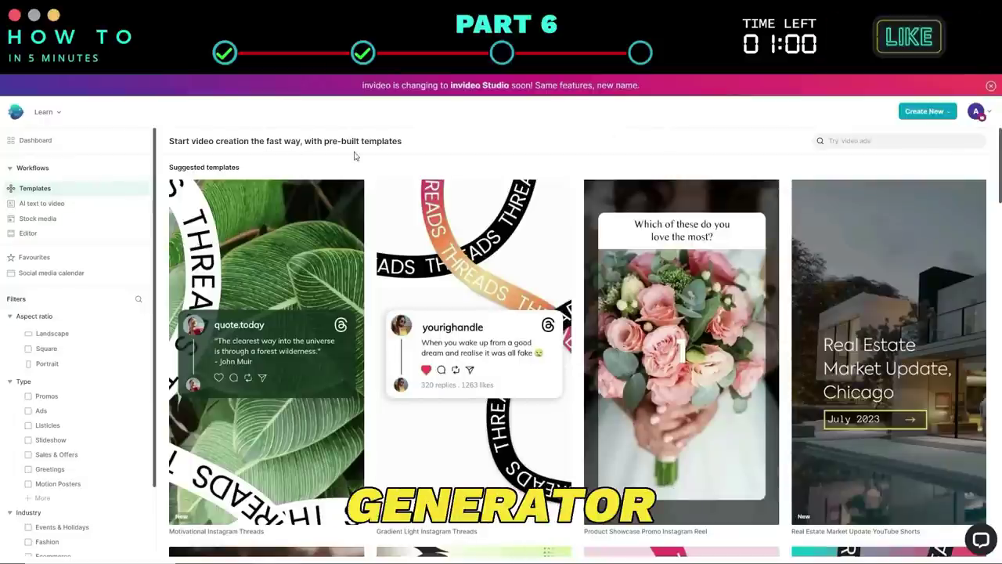
# Expand the template types to Intros and open the Butterfly Intro preview.
pyautogui.scroll(-3, 48, 341)
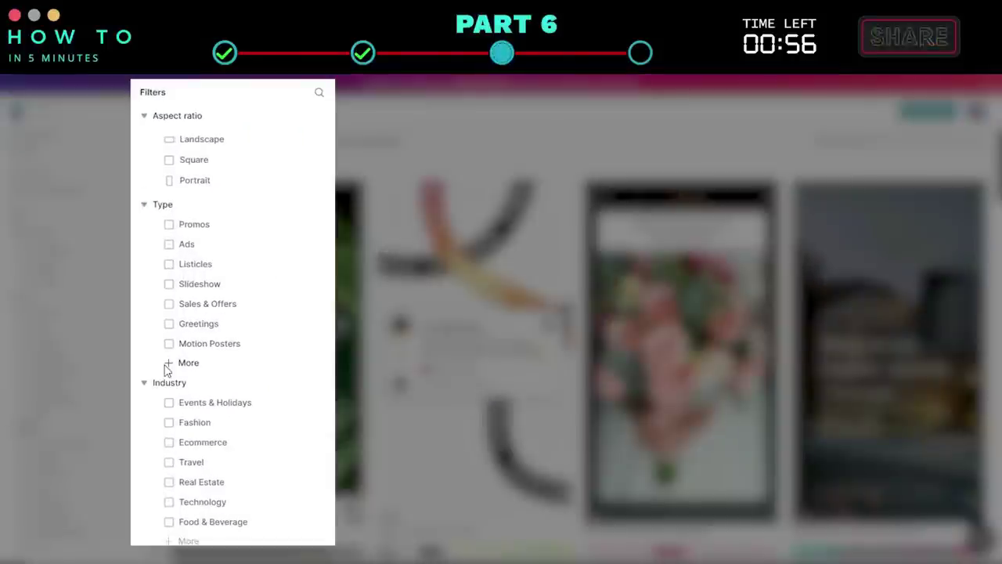
pyautogui.click(27, 415)
pyautogui.scroll(-2, 188, 328)
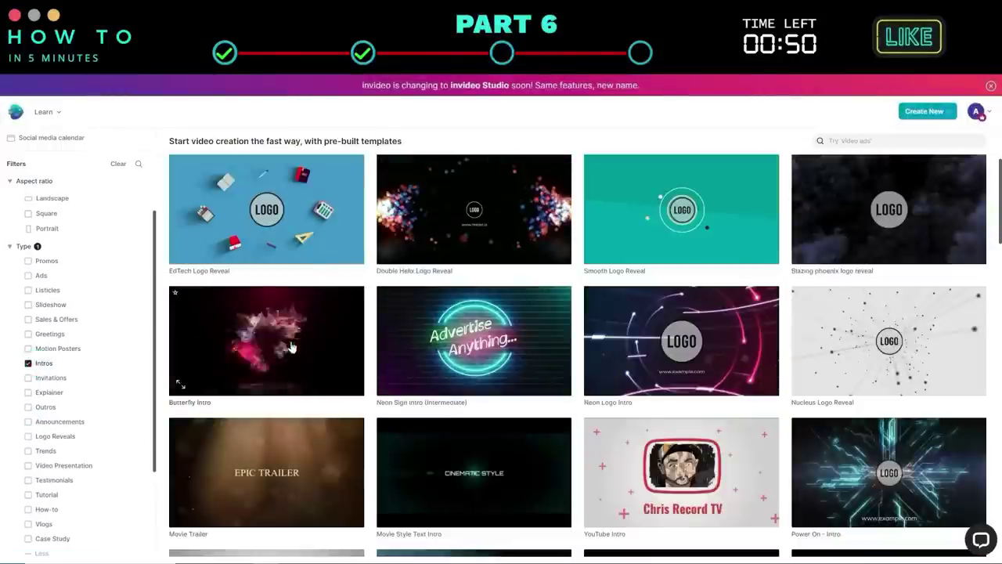
pyautogui.click(308, 267)
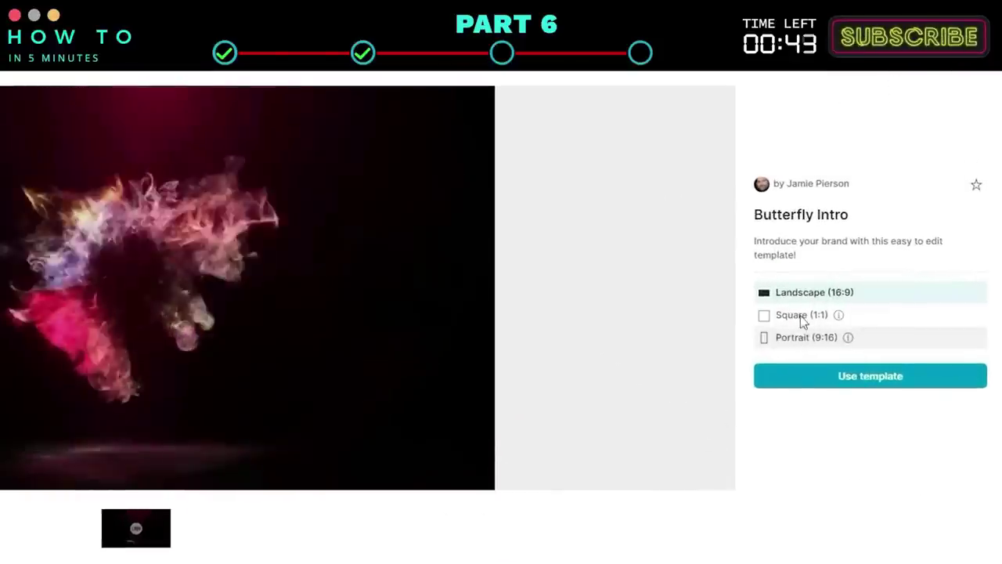
# Use the Butterfly Intro template and upload the image ai tools arena.png.
pyautogui.click(846, 376)
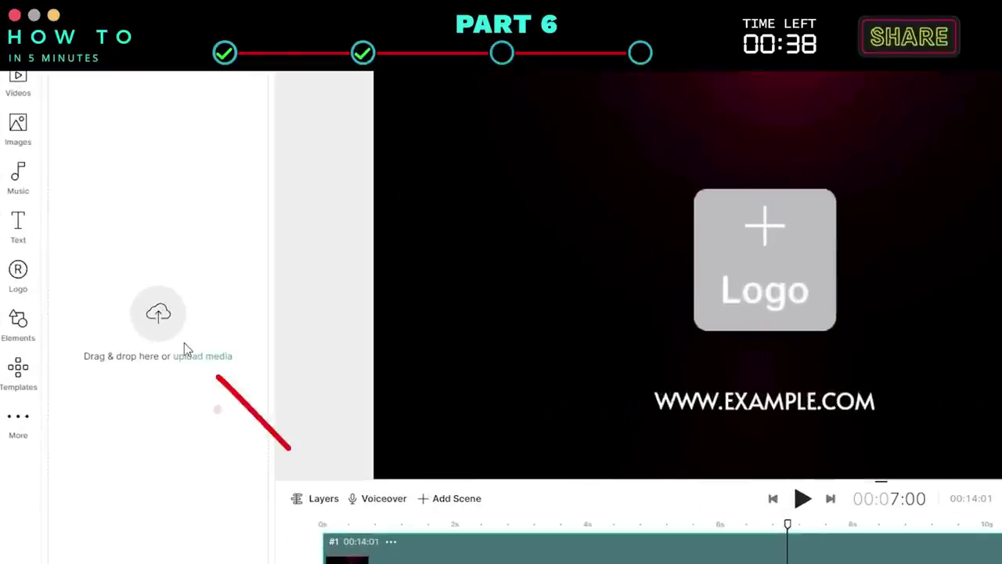
pyautogui.click(193, 358)
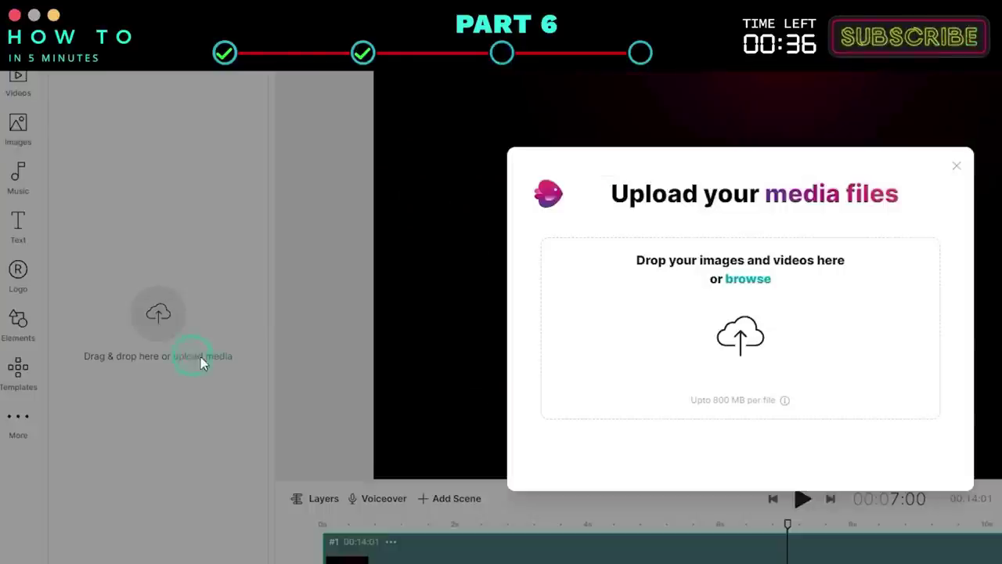
pyautogui.click(505, 292)
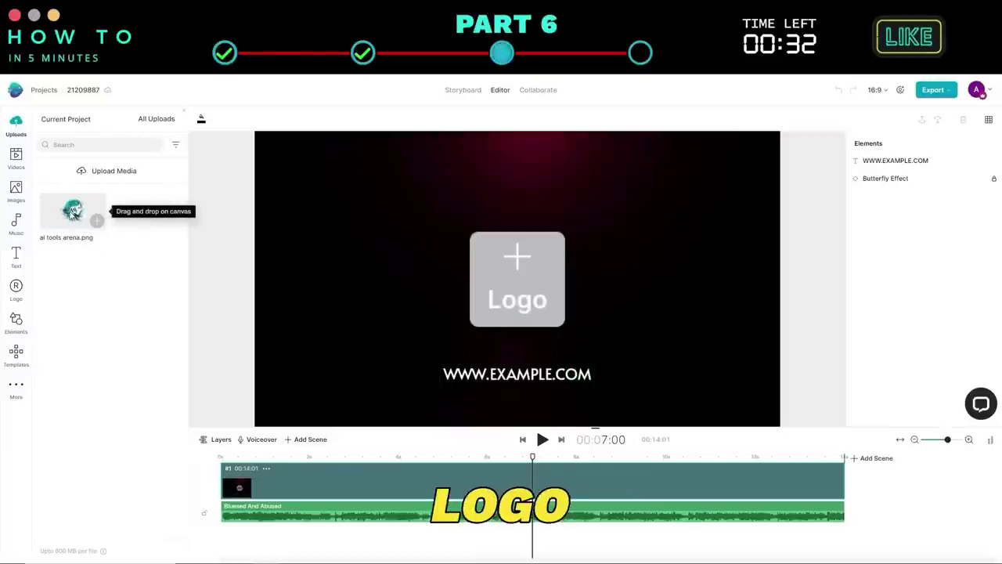
pyautogui.moveTo(69, 215); pyautogui.dragTo(488, 286)
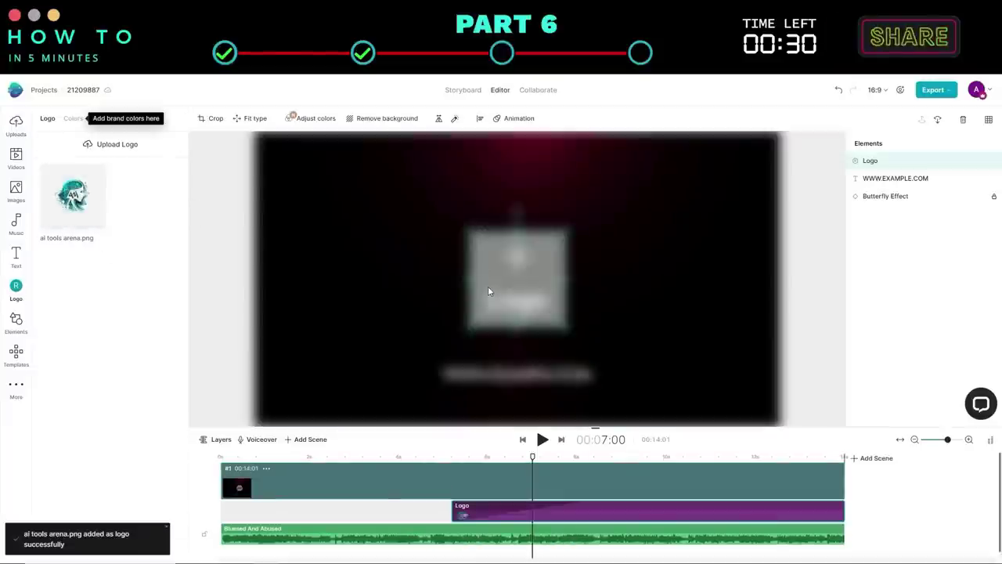
pyautogui.click(520, 378)
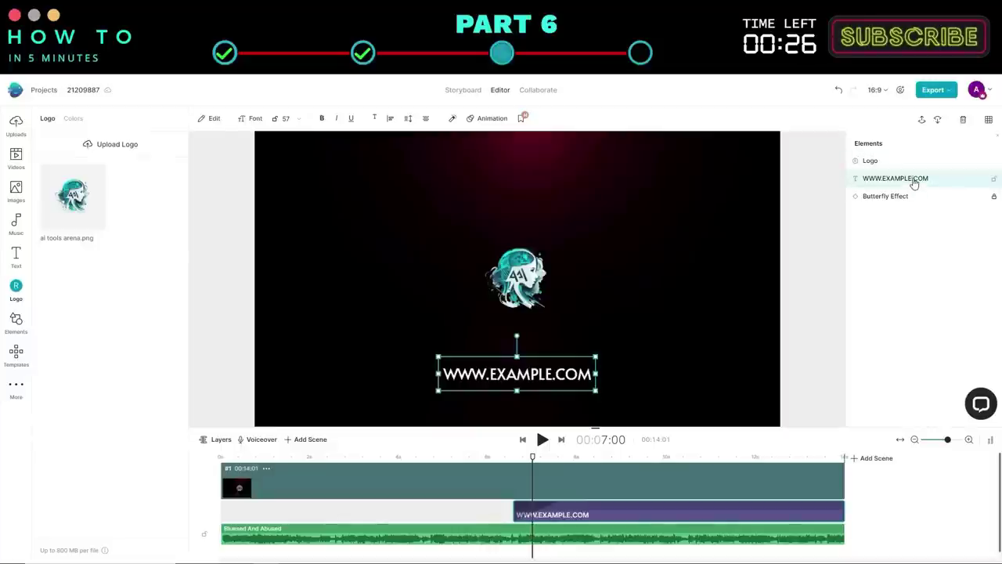
pyautogui.doubleClick(529, 373)
pyautogui.write('AITO')
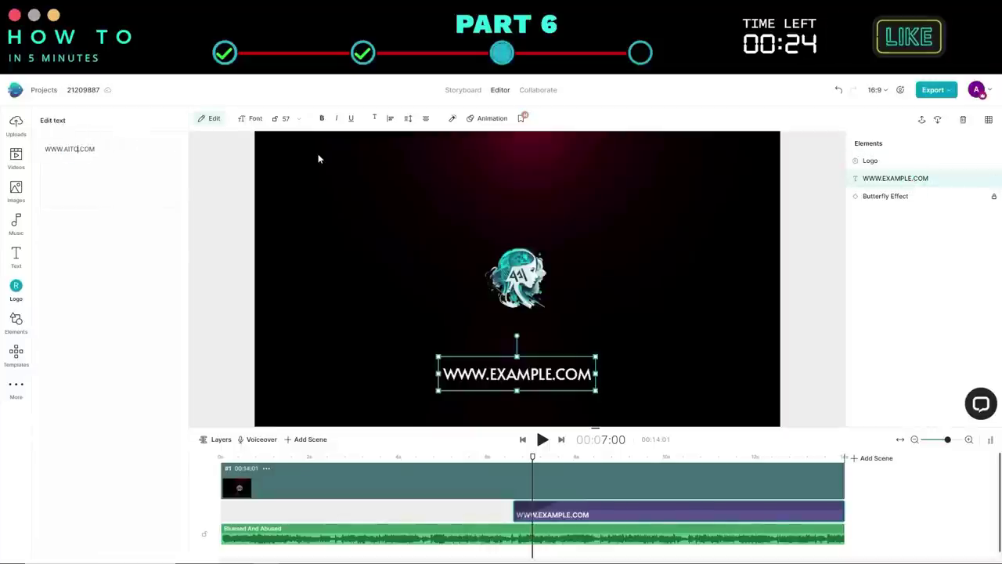
pyautogui.write('OLSARENA')
pyautogui.click(619, 369)
# Rewind and play the intro to preview the new logo and web address.
pyautogui.click(540, 306)
pyautogui.click(595, 374)
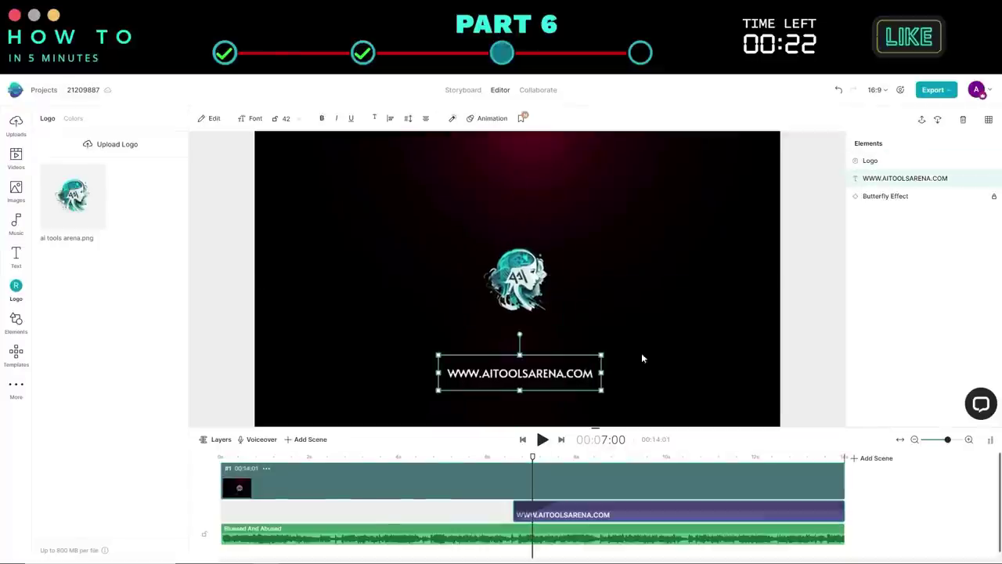
pyautogui.click(642, 358)
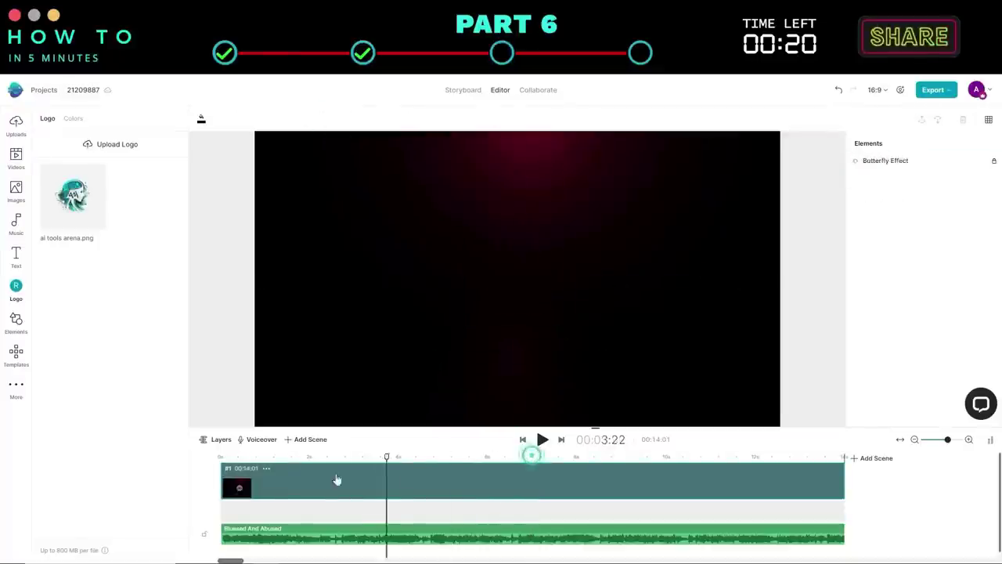
pyautogui.click(216, 479)
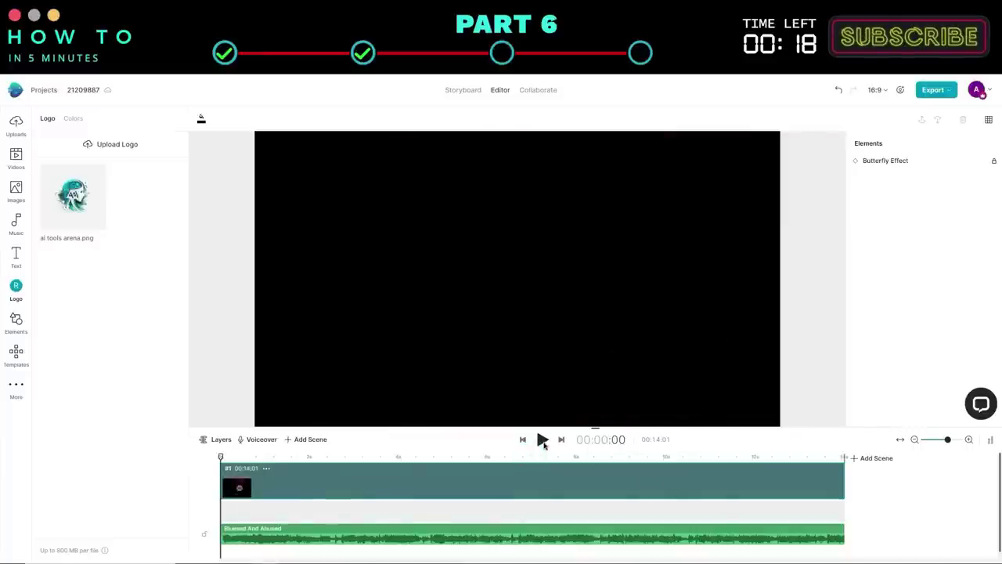
pyautogui.click(542, 440)
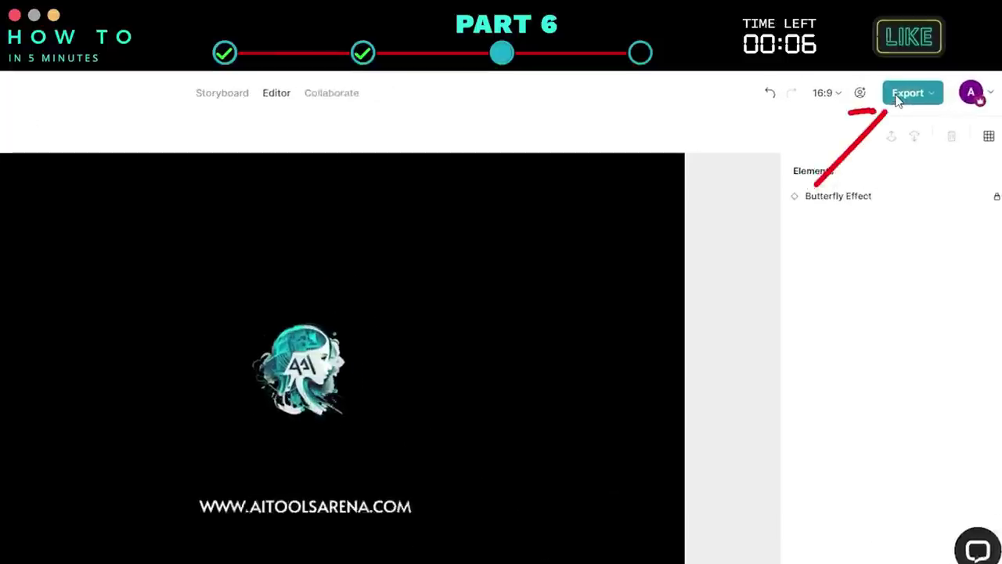
# Bring up the export video quality options for the finished intro.
pyautogui.click(927, 93)
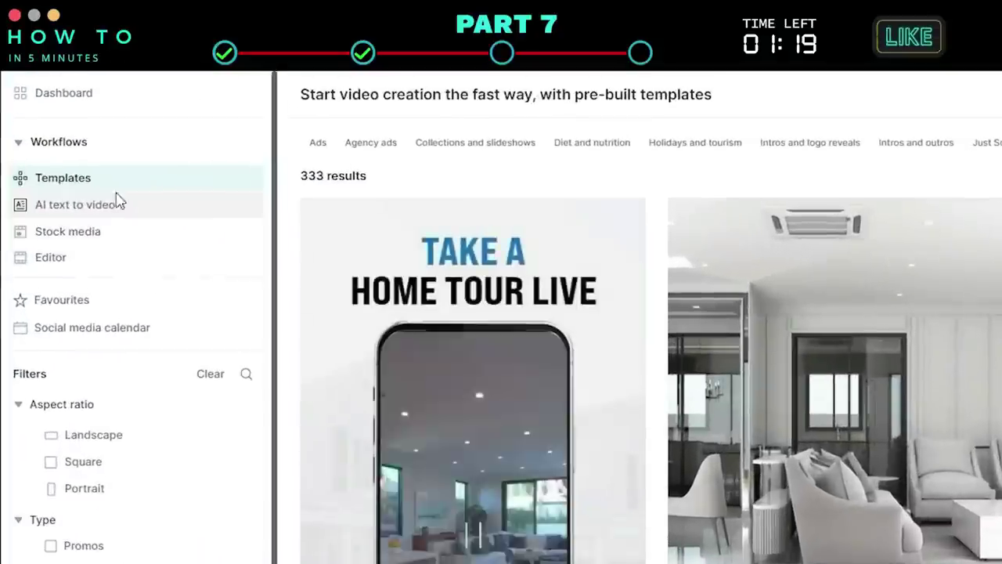
# Start a project from the Futuristic Technology Facts AI text-to-video template.
pyautogui.click(94, 207)
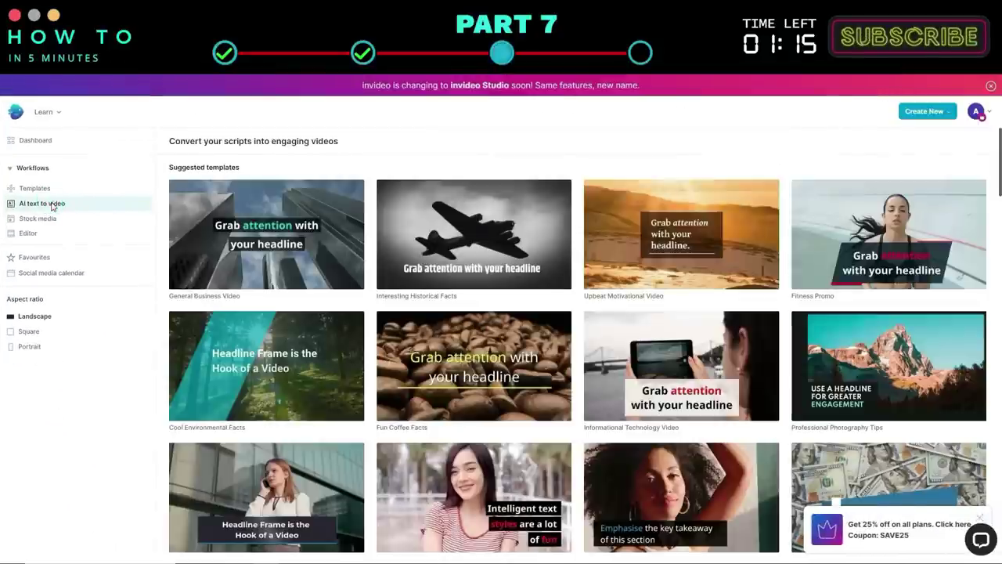
pyautogui.scroll(-8, 834, 243)
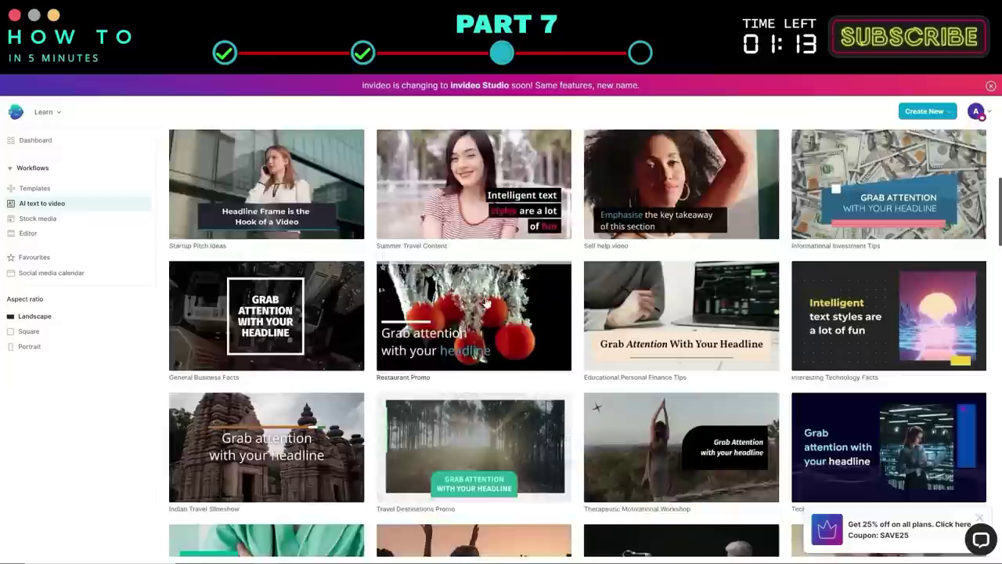
pyautogui.click(669, 255)
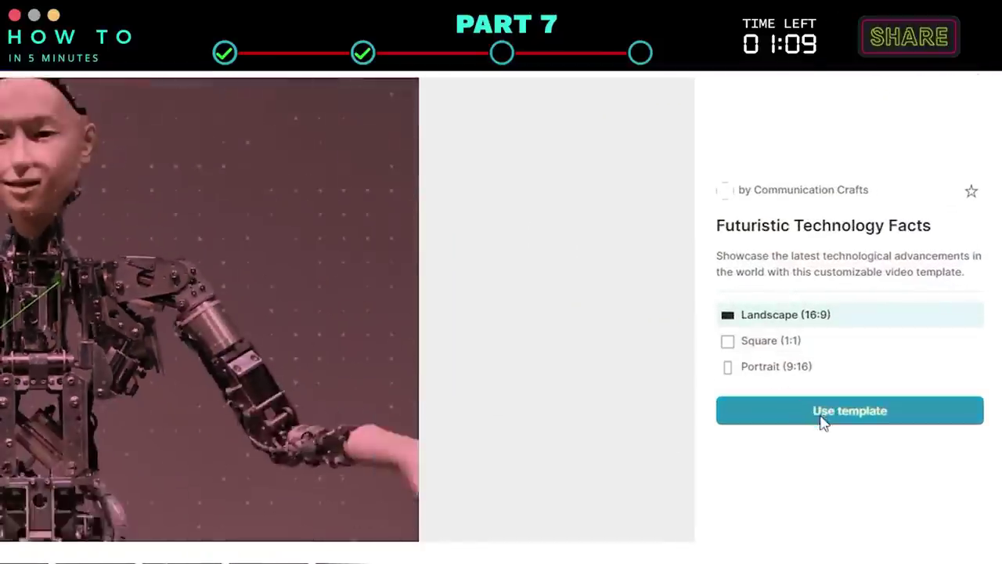
pyautogui.click(865, 415)
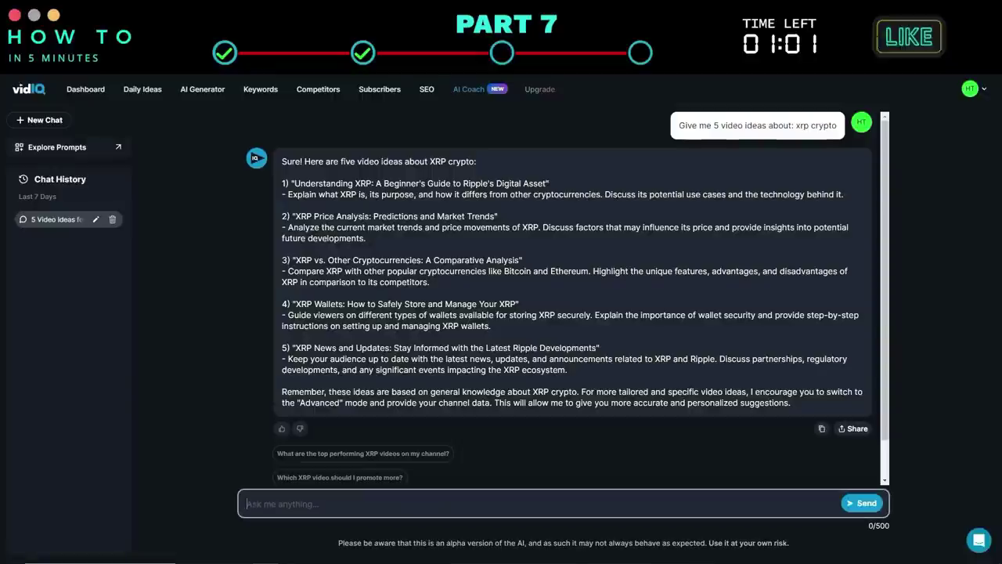
# Copy the first XRP video idea's title from vidIQ.
pyautogui.moveTo(293, 183); pyautogui.dragTo(548, 184)
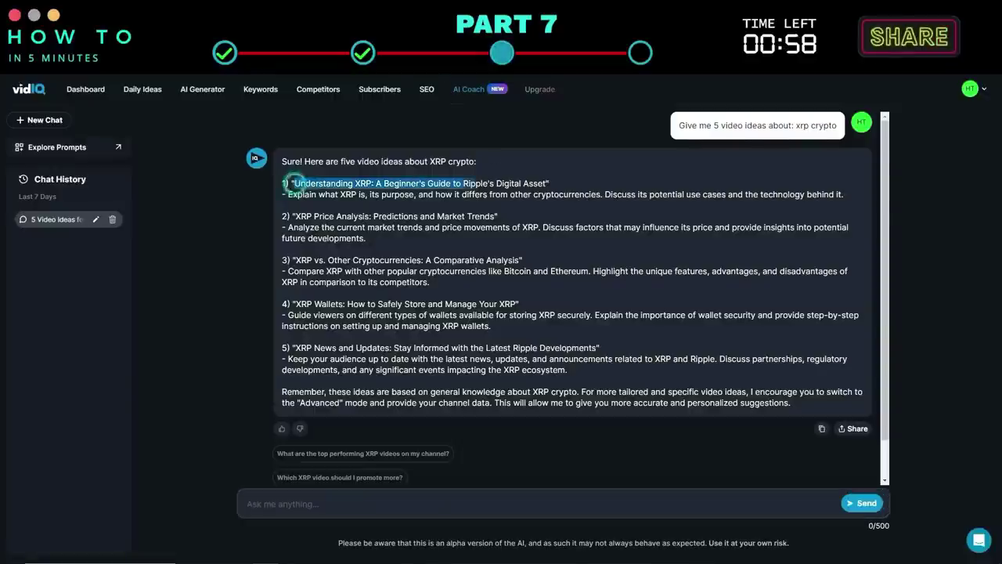
pyautogui.rightClick(537, 180)
pyautogui.click(551, 186)
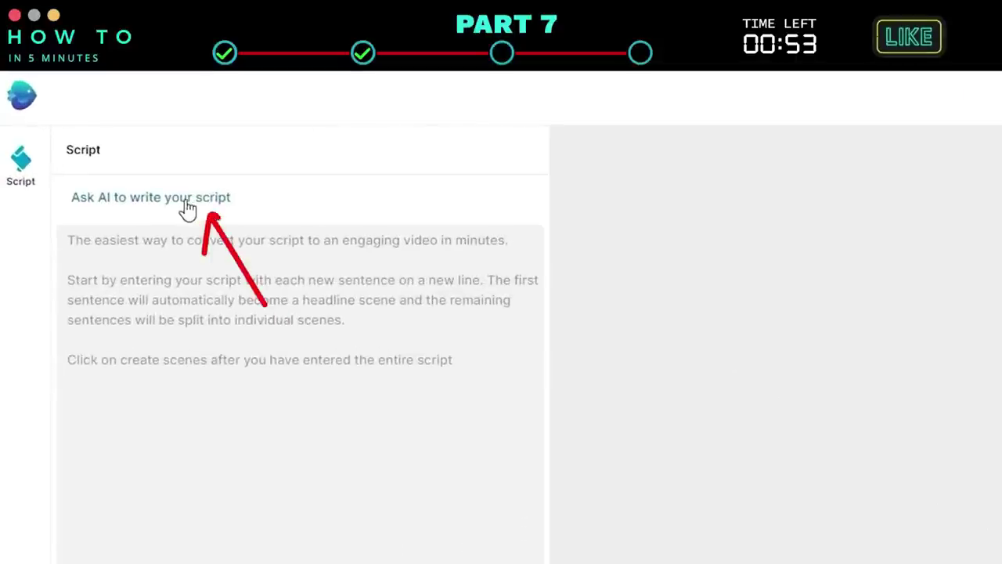
# Paste the XRP beginner's guide title into the Script prompt and generate a script.
pyautogui.click(188, 208)
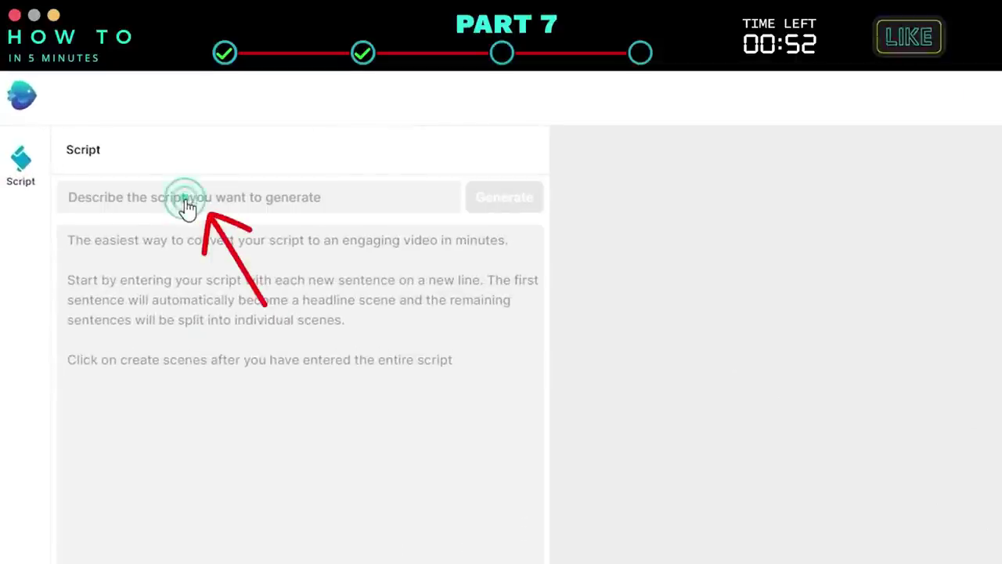
pyautogui.rightClick(168, 205)
pyautogui.click(284, 376)
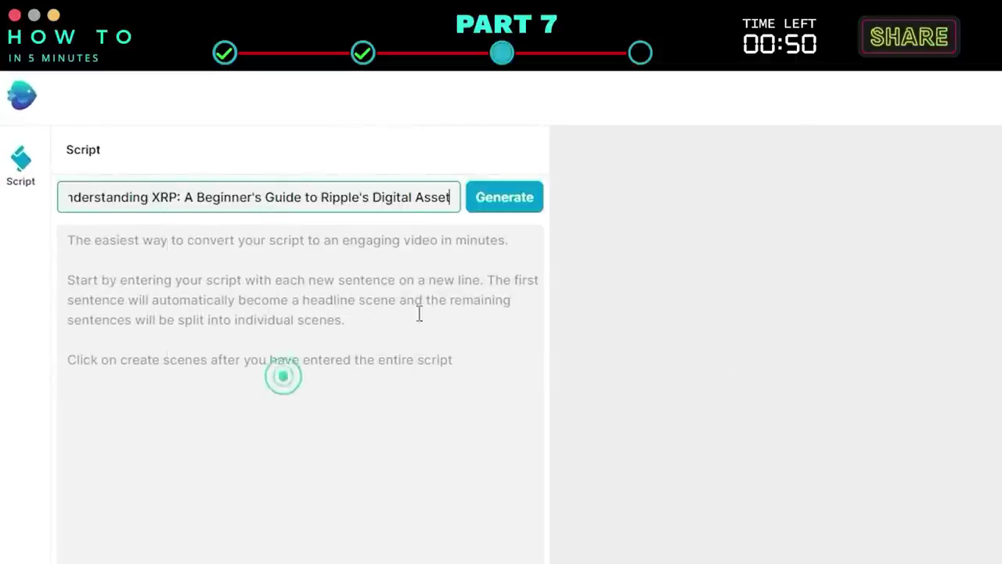
pyautogui.click(509, 202)
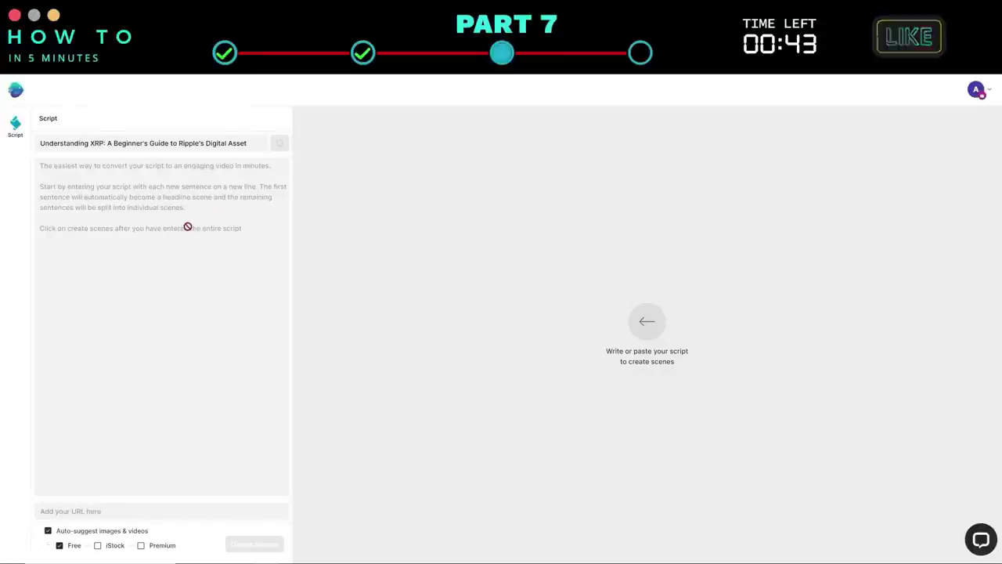
# Include Premium media in the auto-suggestions and create scenes from the script.
pyautogui.scroll(-5, 188, 228)
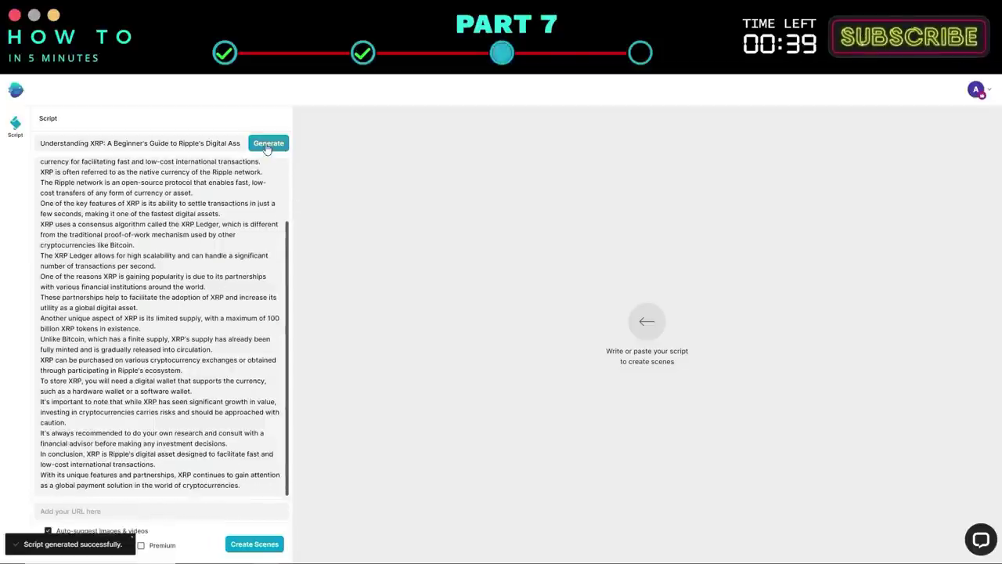
pyautogui.scroll(3, 220, 317)
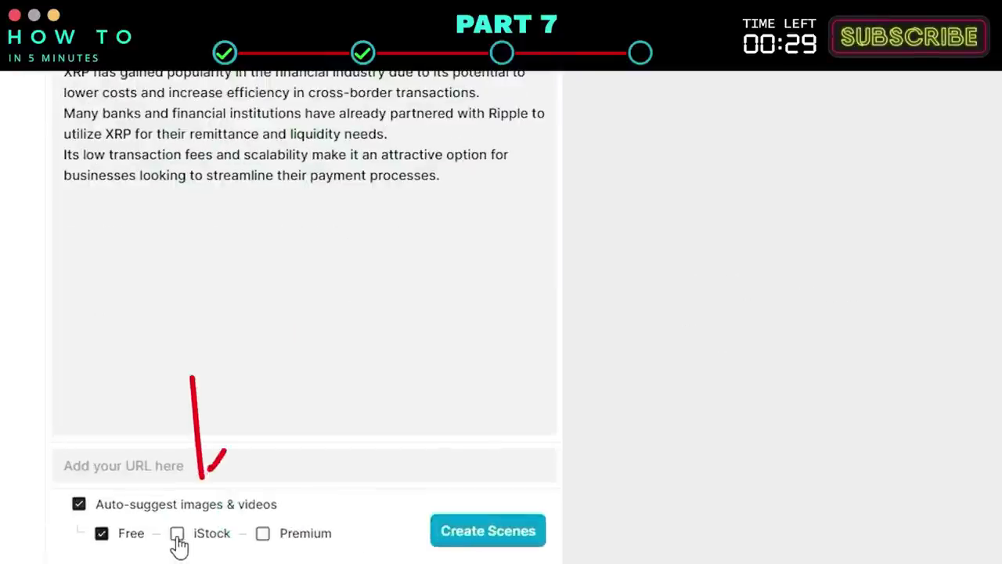
pyautogui.click(261, 537)
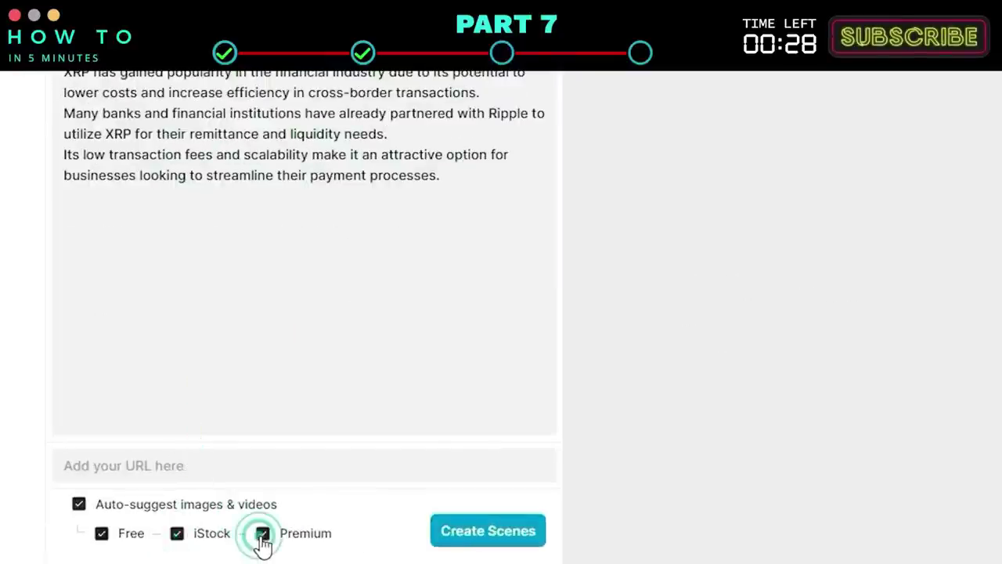
pyautogui.click(489, 532)
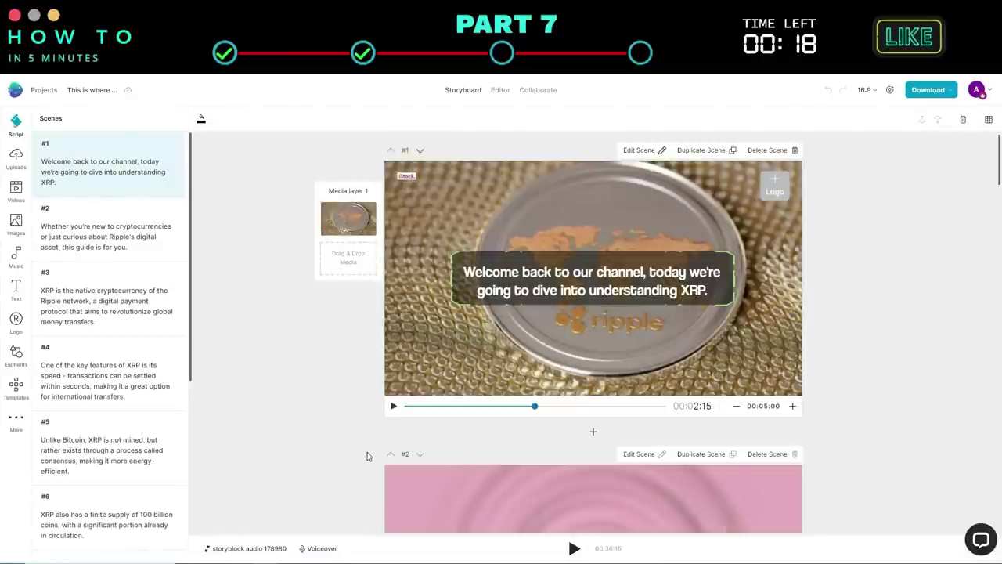
# Change scene 1's text to 'Welcome back to our channel! Today…' and open the download quality options.
pyautogui.click(394, 406)
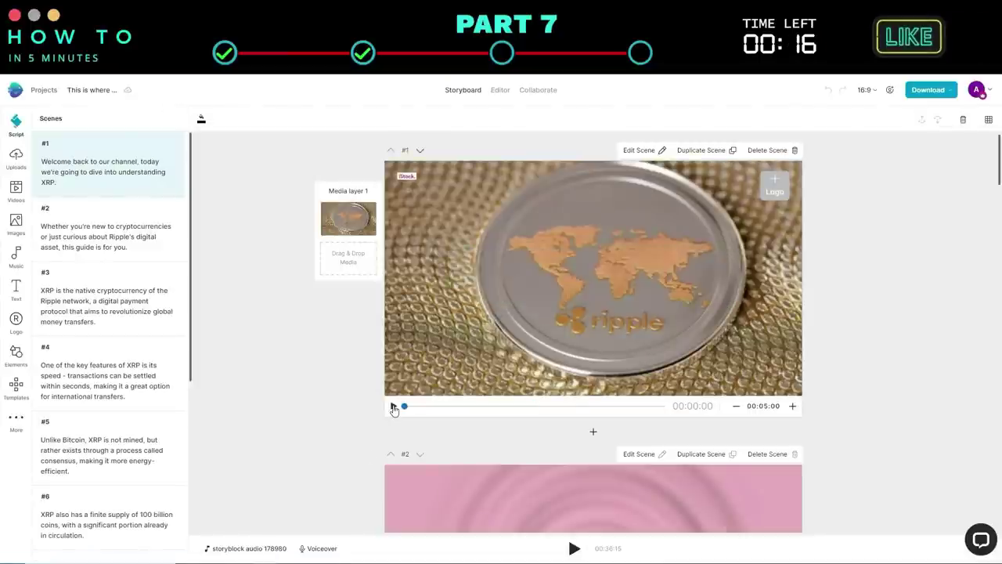
pyautogui.click(80, 161)
pyautogui.tripleClick(78, 167)
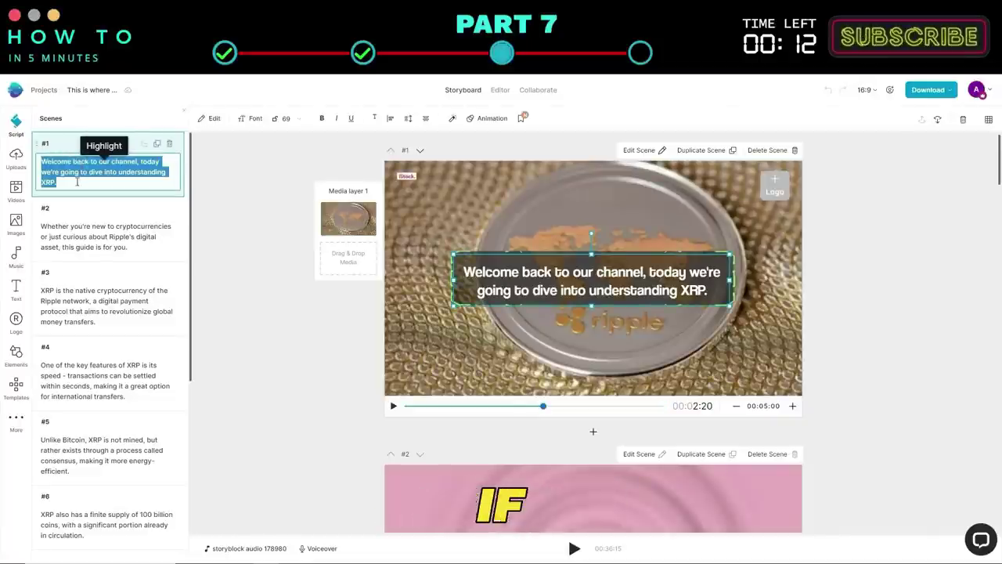
pyautogui.click(139, 161)
pyautogui.press('BackSpace')
pyautogui.write('! T')
pyautogui.press('Delete')
pyautogui.press('Delete')
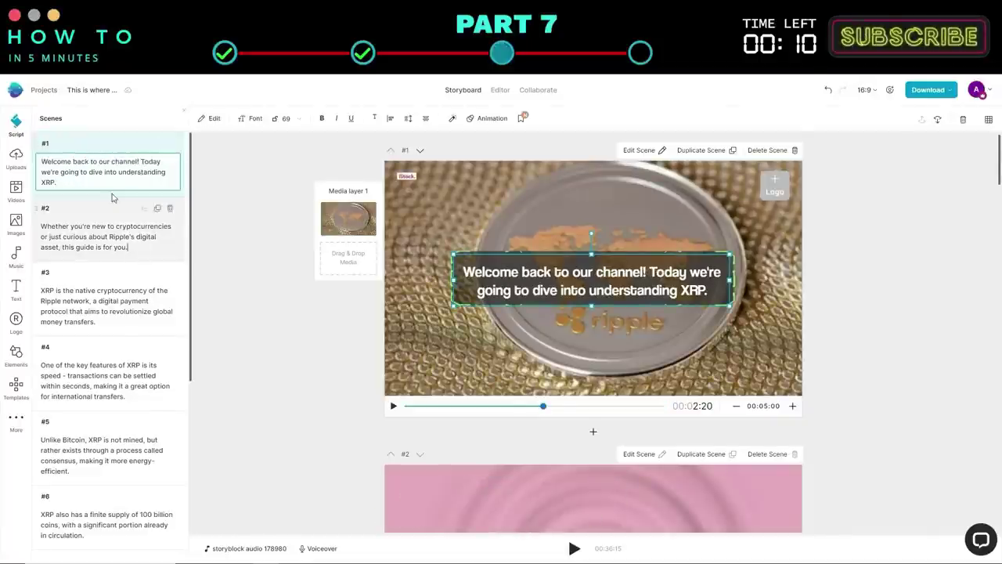
pyautogui.click(105, 234)
pyautogui.click(951, 92)
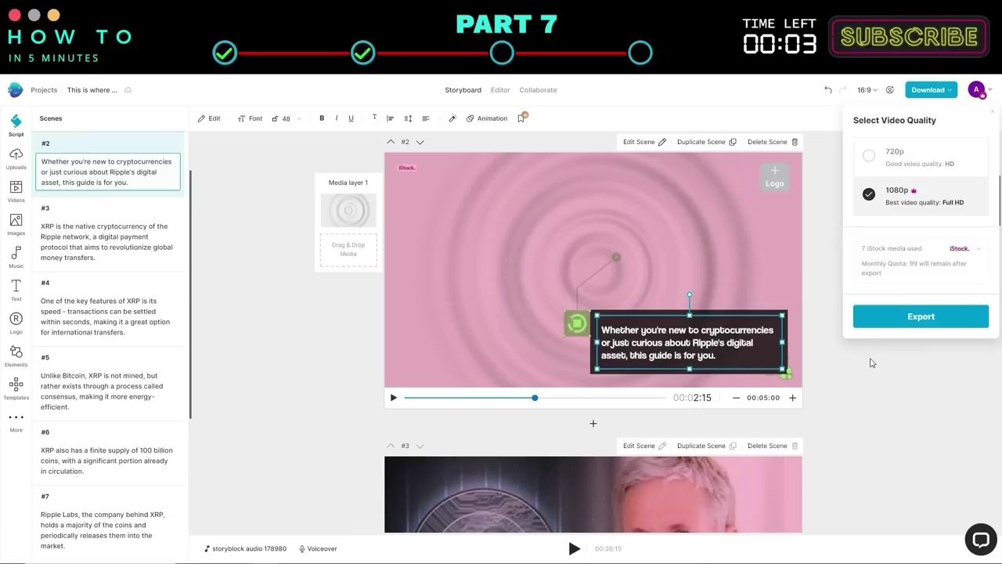
# Dismiss the export quality panel to return to the XRP storyboard.
pyautogui.click(797, 529)
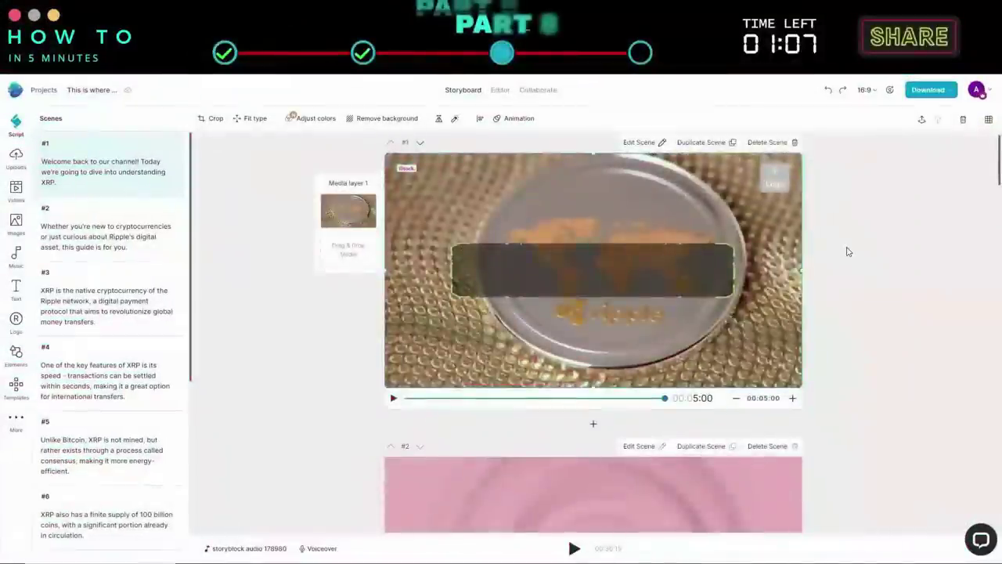
pyautogui.scroll(-3, 847, 251)
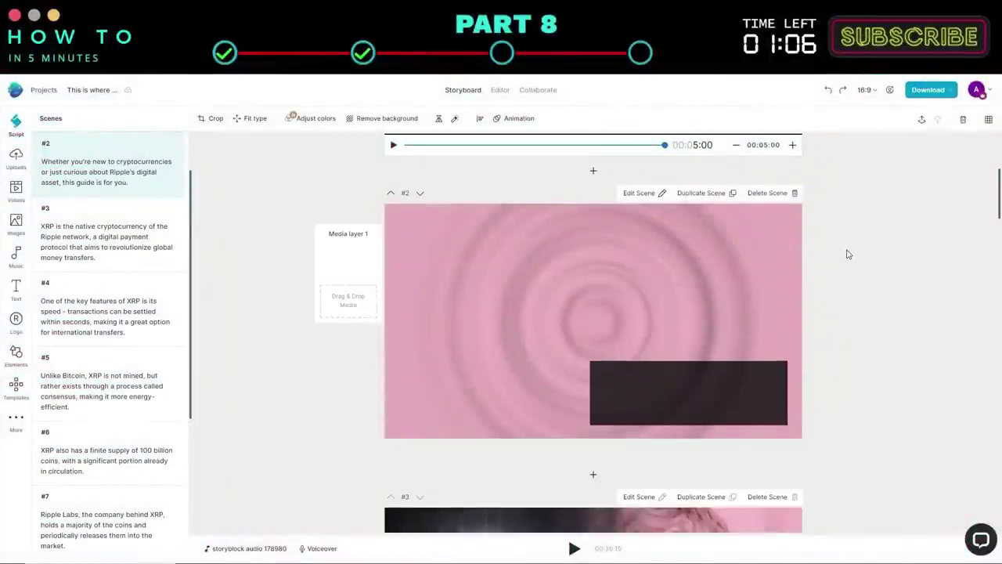
# Select scene 1's video and search the stock video library for 'xrp'.
pyautogui.scroll(-4, 845, 250)
pyautogui.scroll(7, 874, 274)
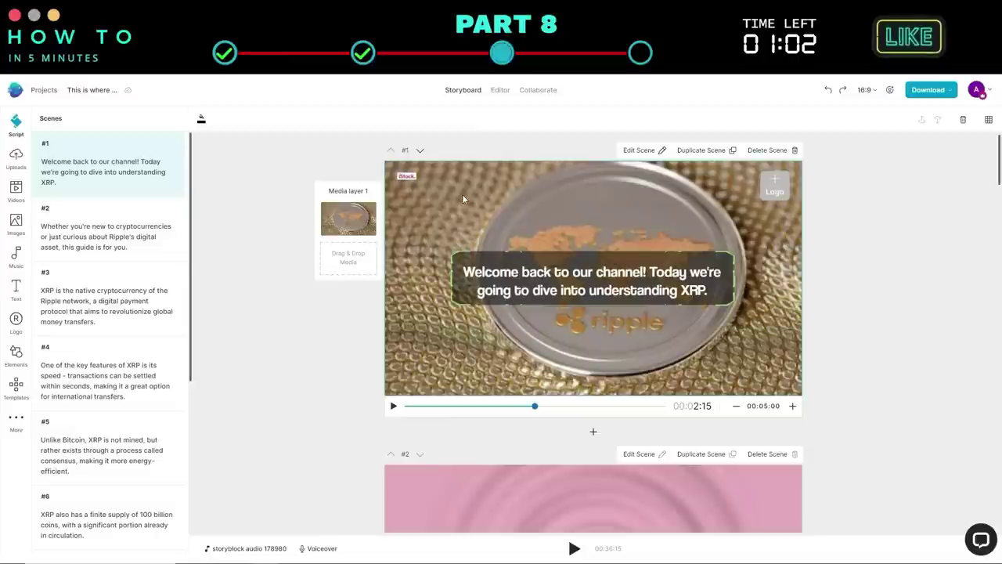
pyautogui.click(462, 194)
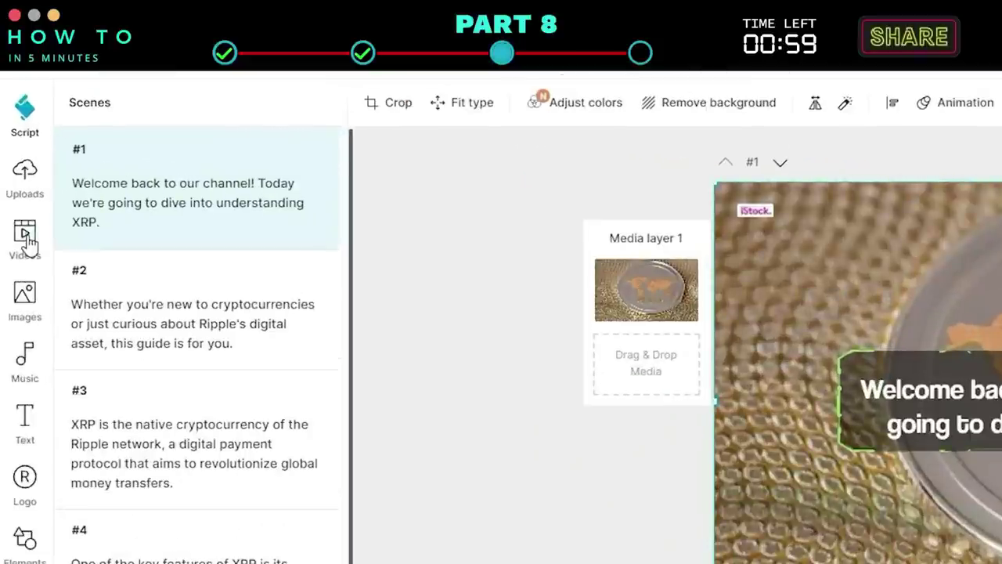
pyautogui.click(17, 192)
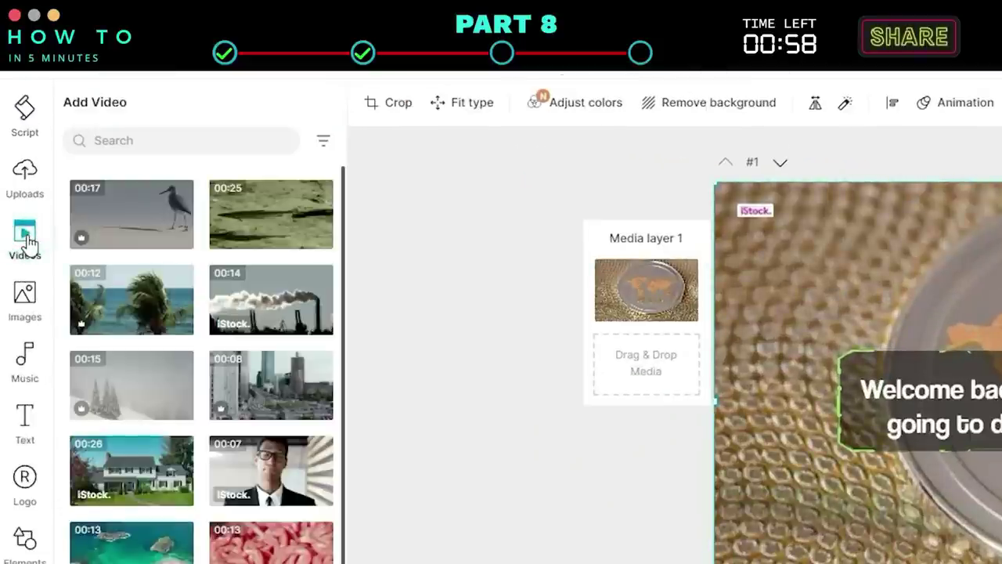
pyautogui.click(98, 142)
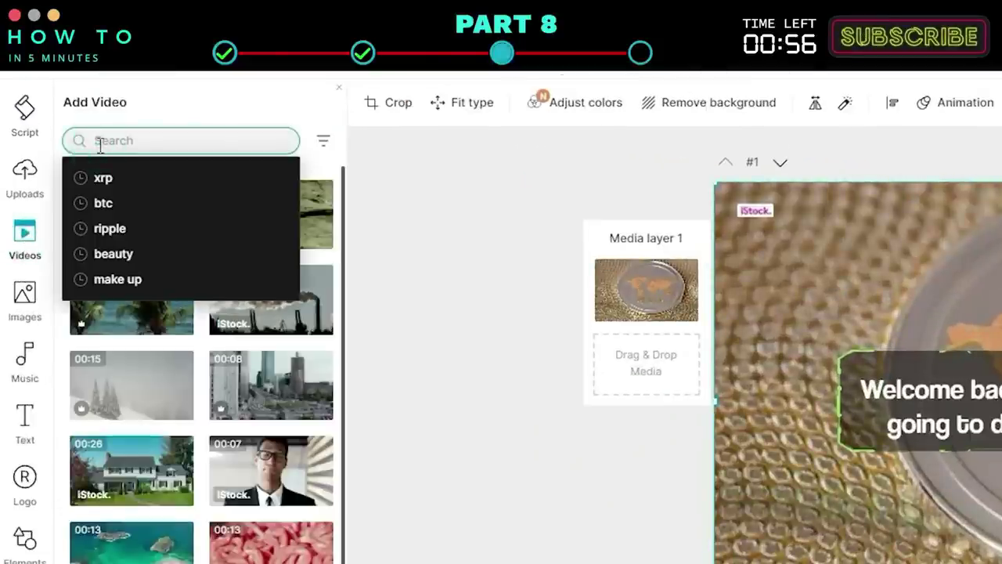
pyautogui.write('xrp')
pyautogui.press('Return')
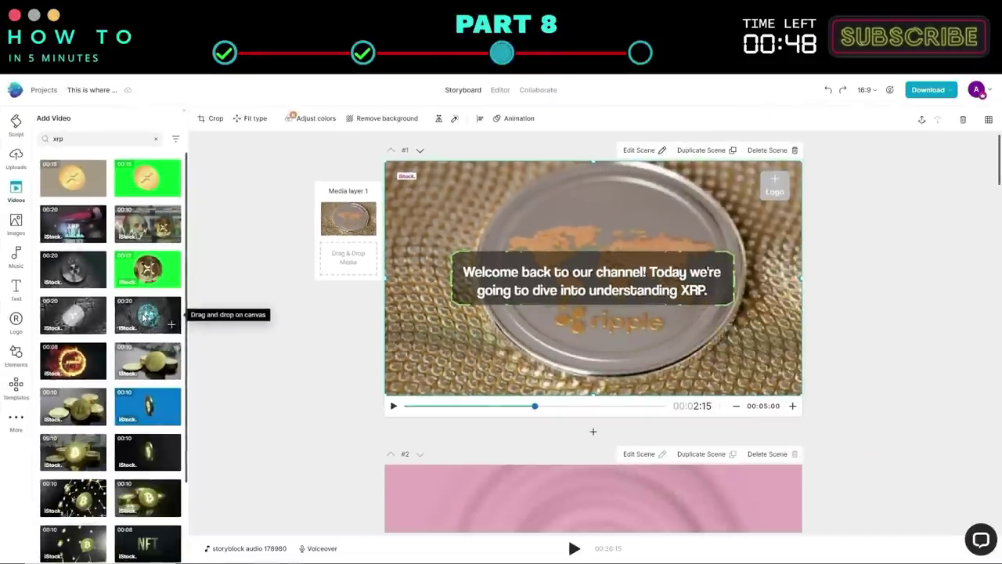
# Replace scene 1's clip with the trimmed teal XRP coin clip and preview it.
pyautogui.moveTo(167, 348); pyautogui.dragTo(600, 199)
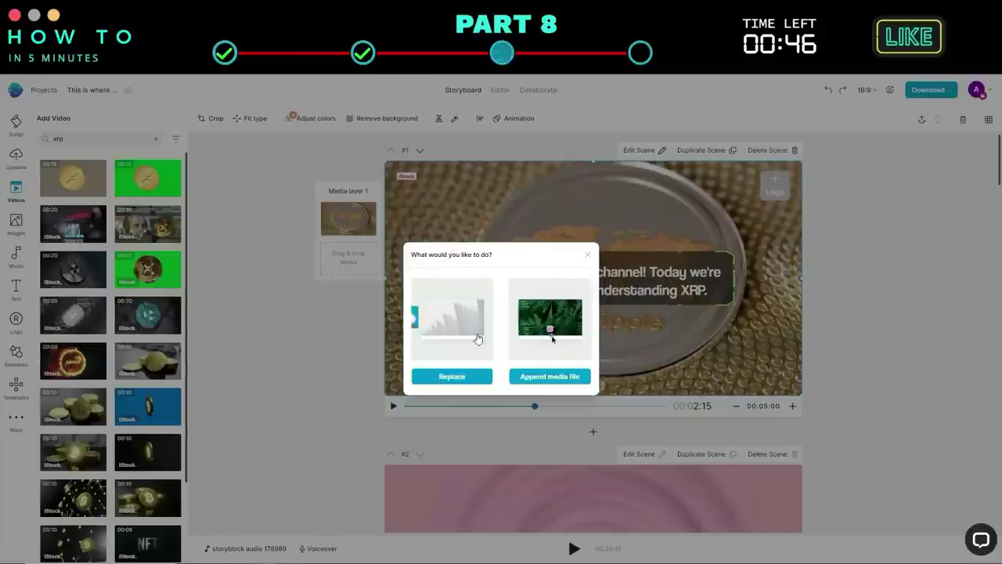
pyautogui.click(458, 377)
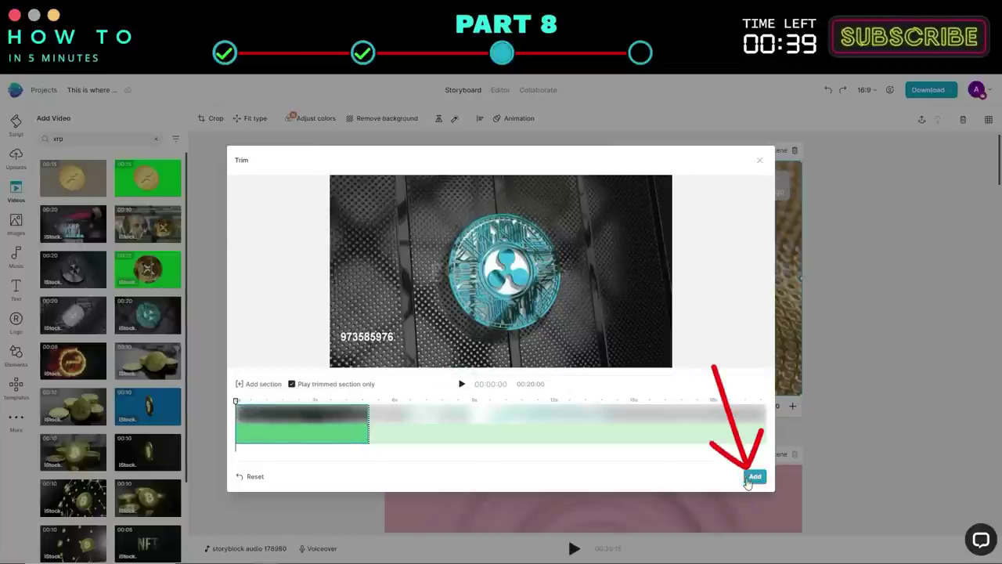
pyautogui.click(754, 477)
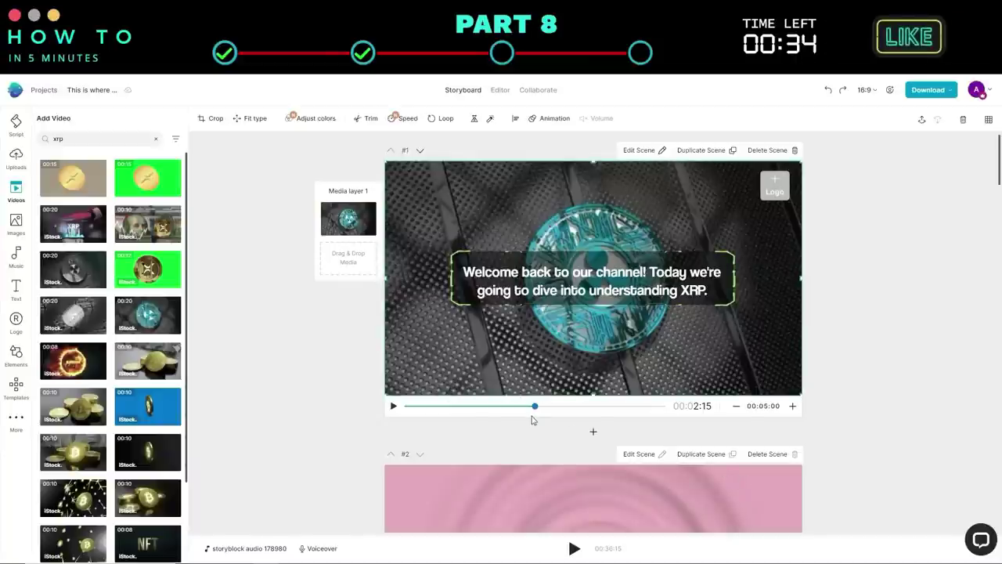
pyautogui.click(534, 406)
pyautogui.click(392, 409)
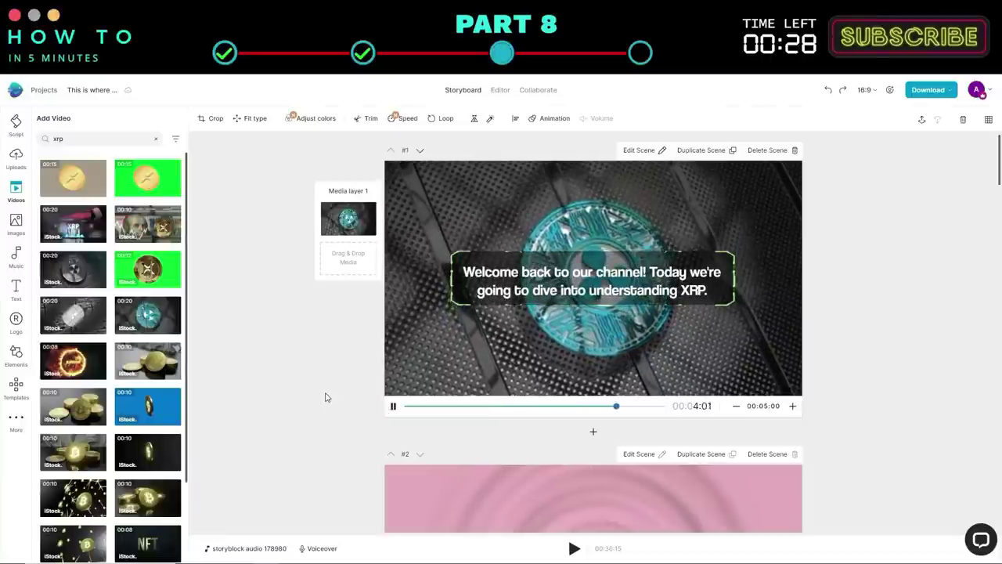
pyautogui.scroll(-3, 337, 399)
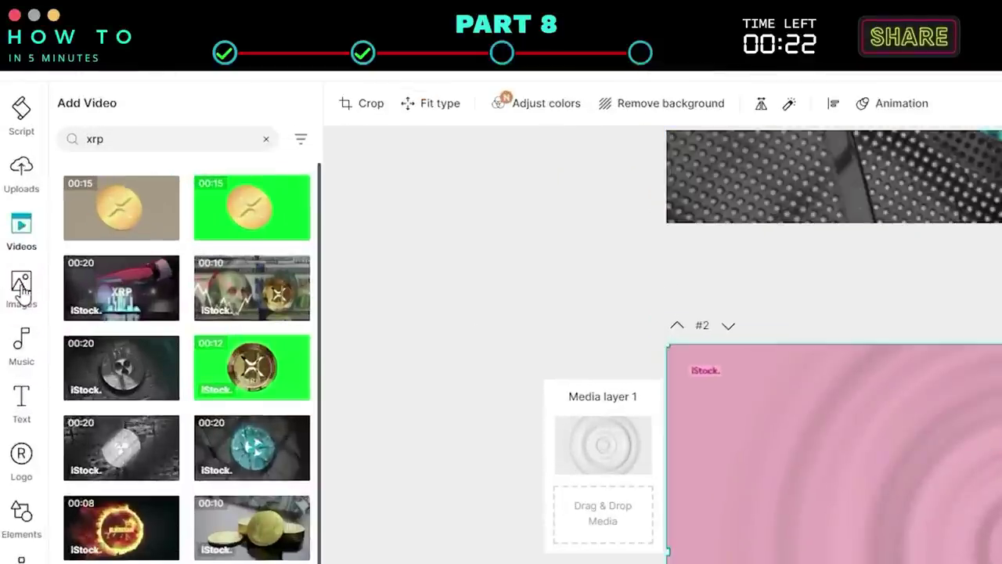
# Replace scene 2's pink background with the neon XRP image from an 'xrp' image search, then preview.
pyautogui.click(15, 223)
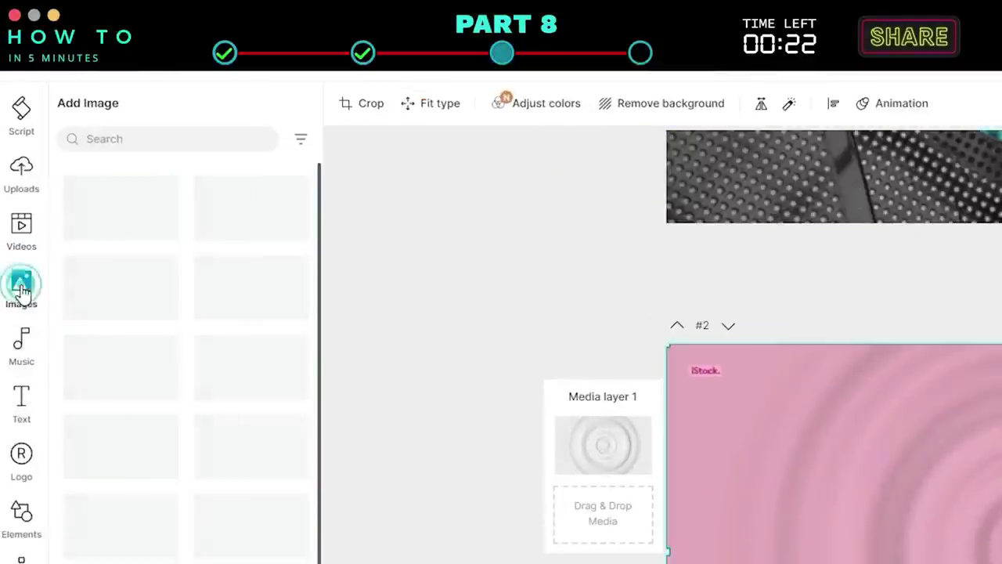
pyautogui.click(135, 139)
pyautogui.click(97, 172)
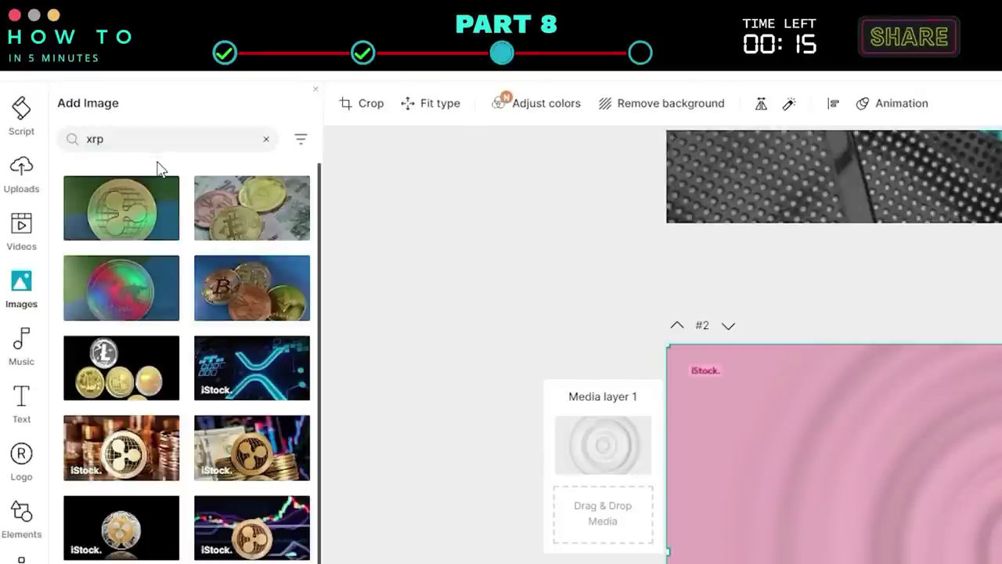
pyautogui.scroll(-4, 249, 372)
pyautogui.scroll(4, 249, 371)
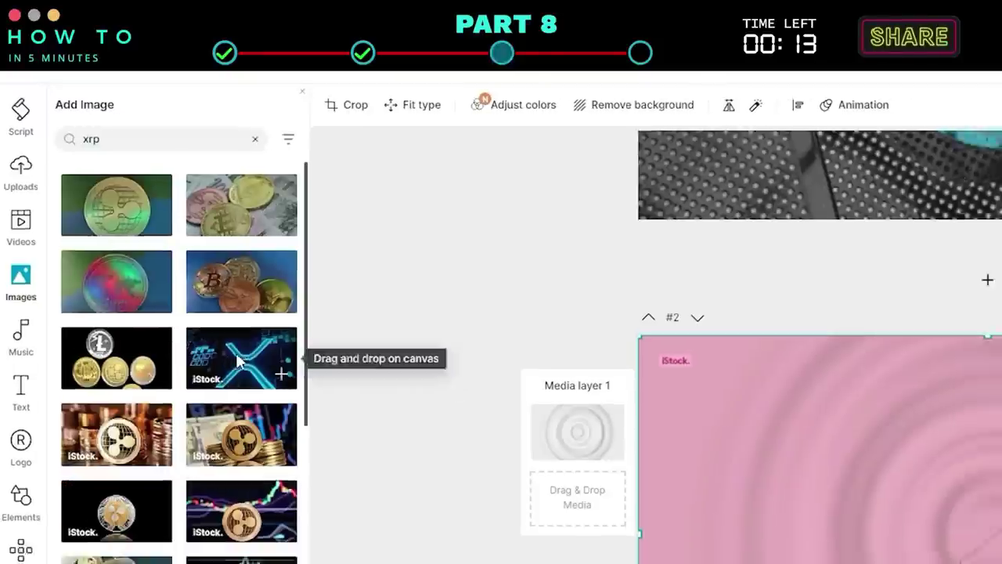
pyautogui.moveTo(239, 360); pyautogui.dragTo(819, 426)
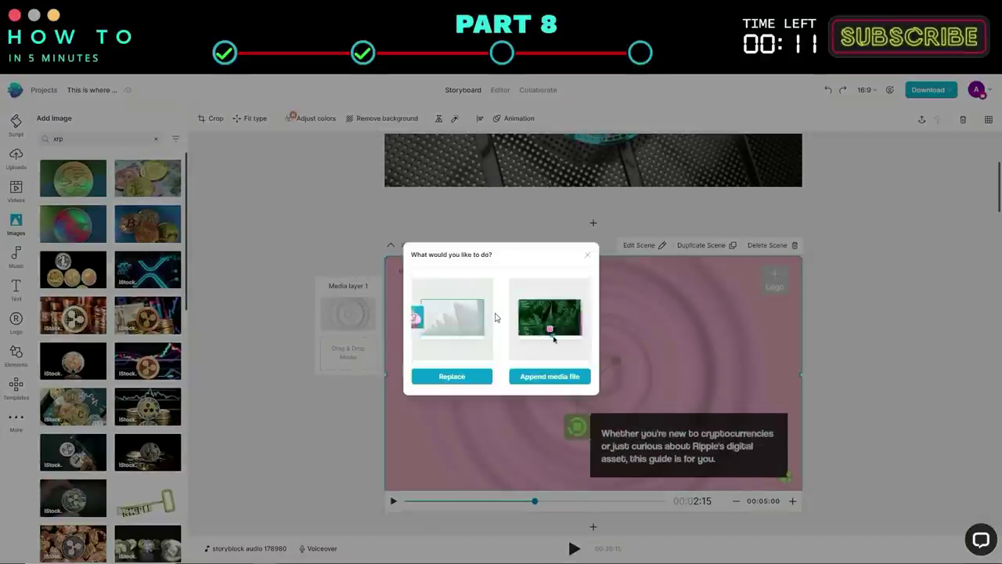
pyautogui.click(450, 376)
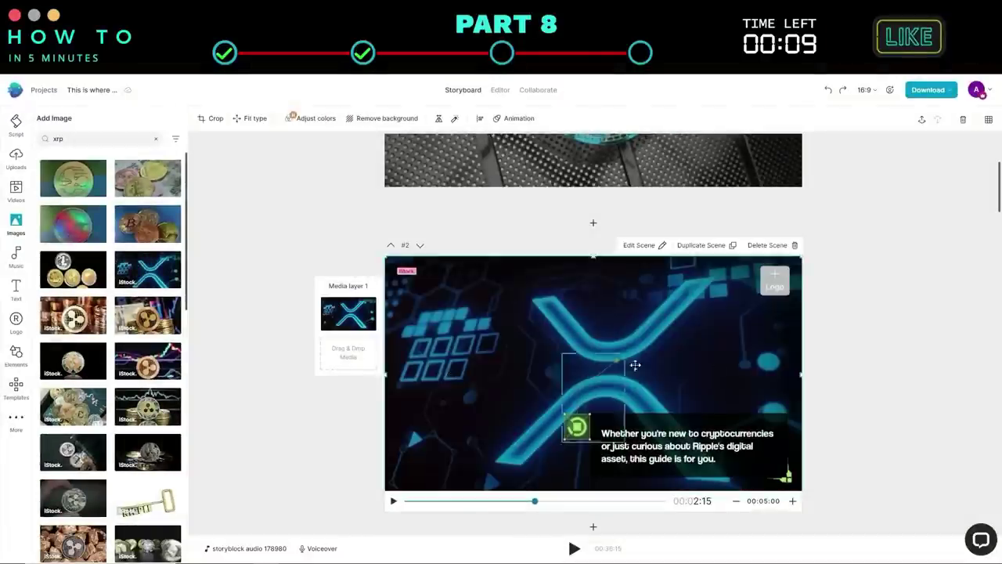
pyautogui.click(398, 502)
pyautogui.click(393, 502)
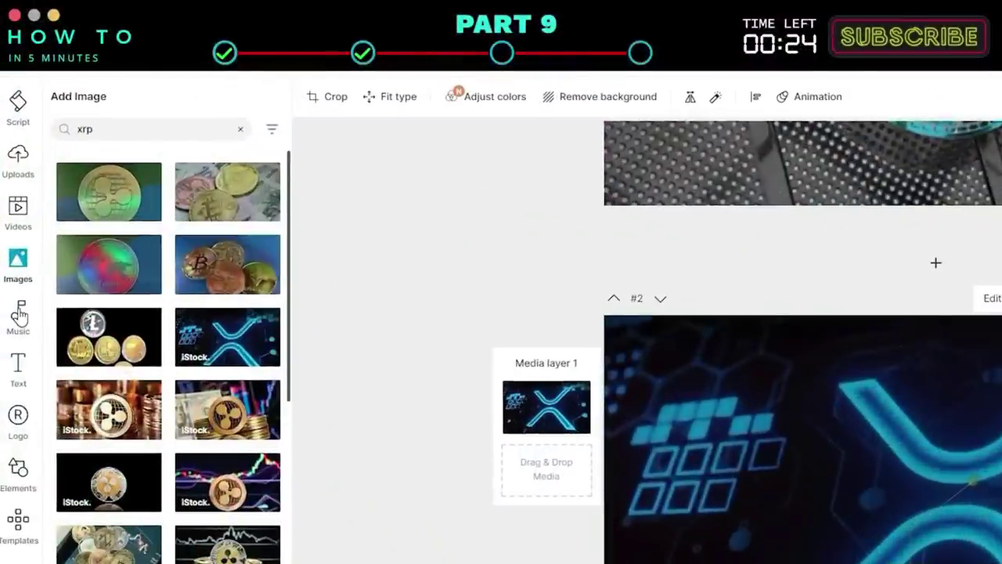
# Preview Electronic genre tracks and confirm 'Together (no vocal)' as the replacement background music.
pyautogui.click(19, 315)
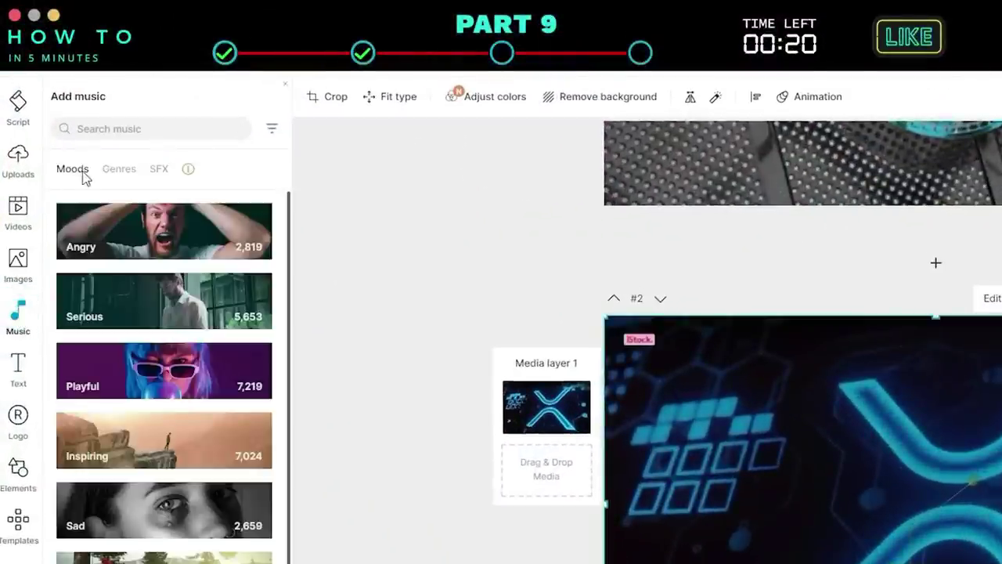
pyautogui.scroll(-2, 172, 290)
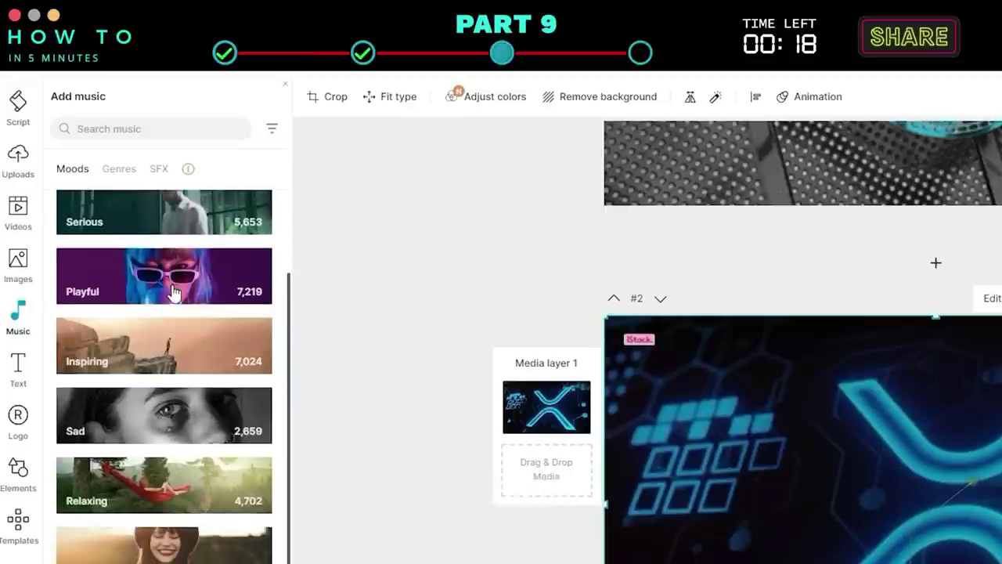
pyautogui.scroll(2, 172, 296)
pyautogui.click(119, 169)
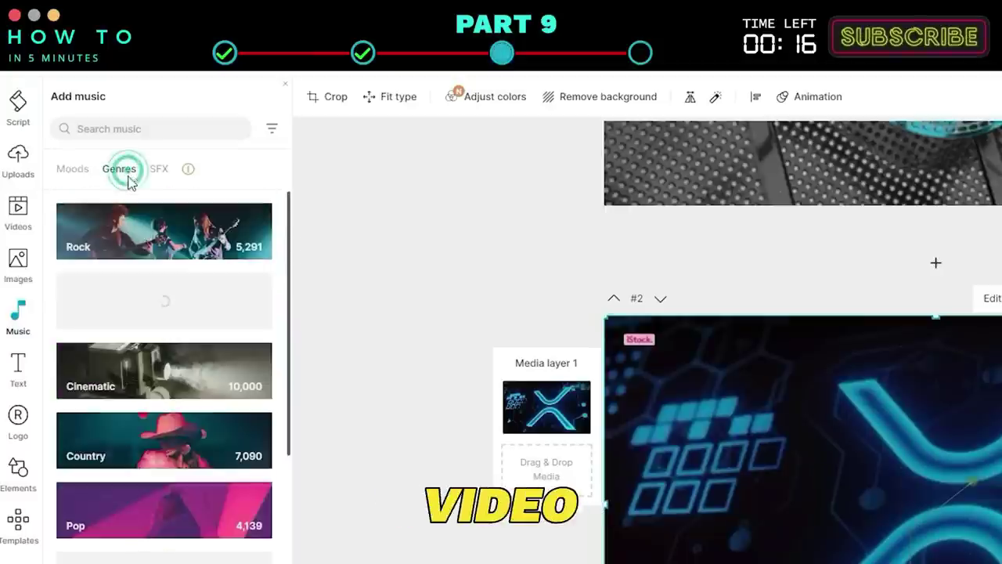
pyautogui.click(175, 558)
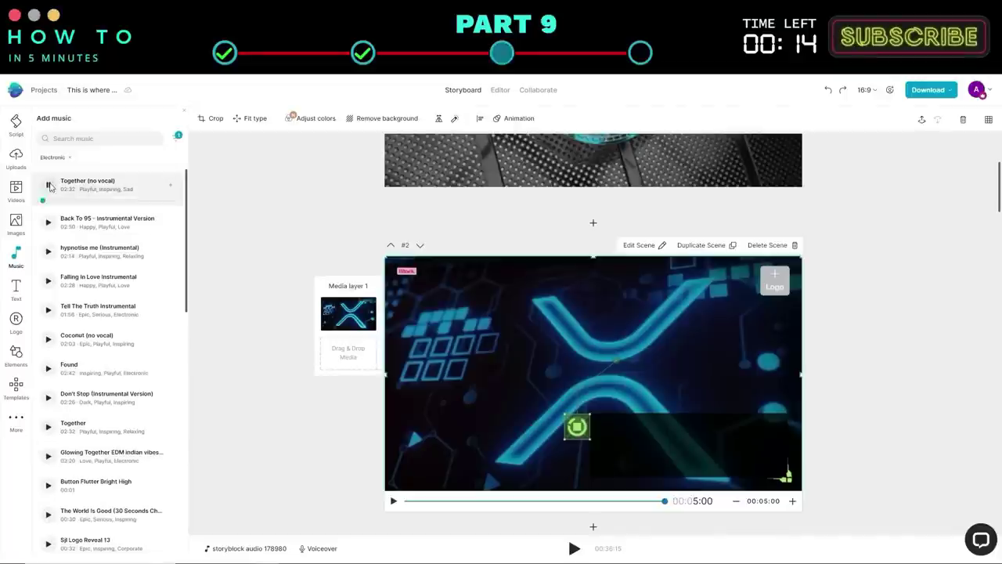
pyautogui.scroll(-3, 49, 344)
pyautogui.scroll(-8, 49, 344)
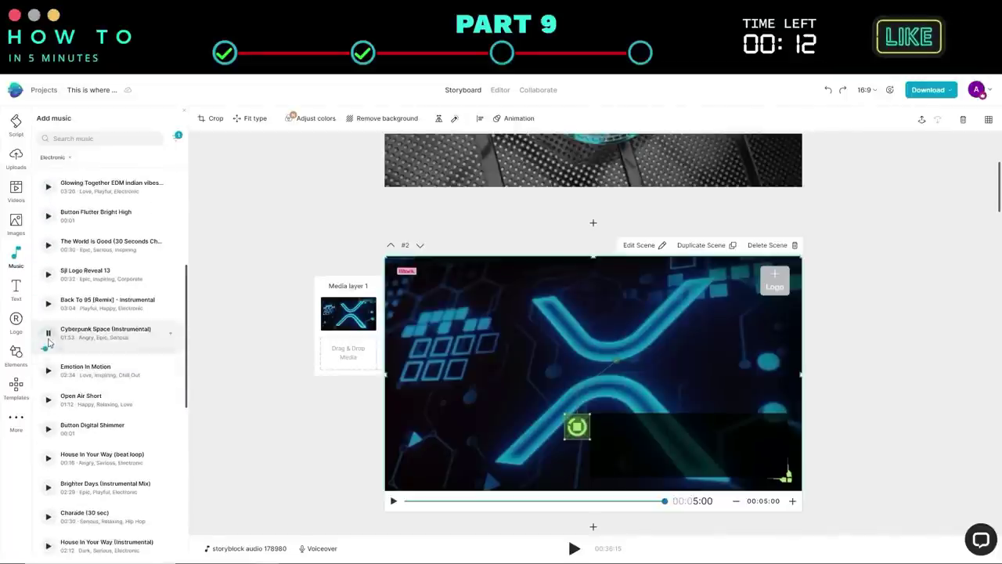
pyautogui.scroll(-5, 55, 427)
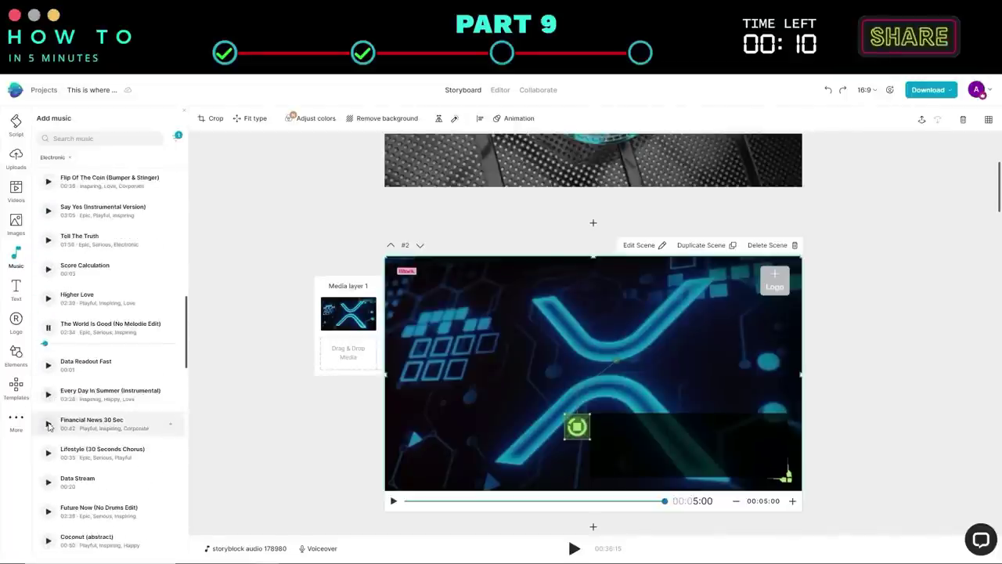
pyautogui.scroll(15, 62, 313)
pyautogui.click(49, 186)
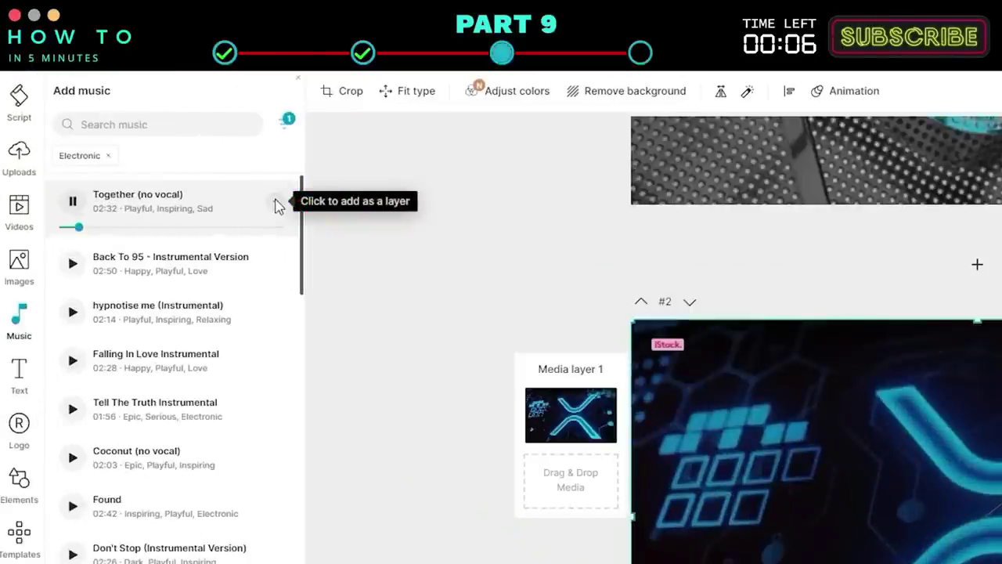
pyautogui.click(276, 205)
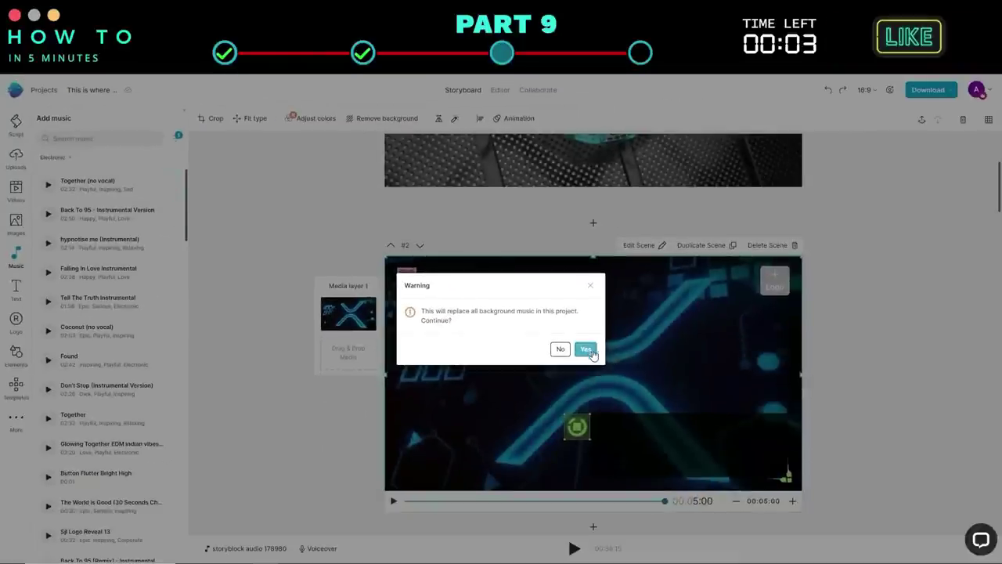
pyautogui.click(589, 352)
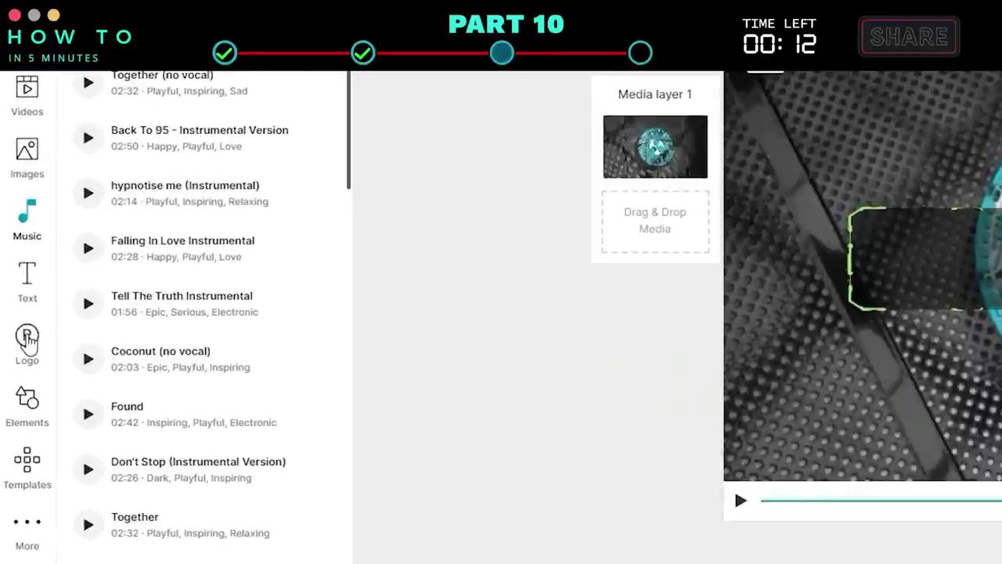
# Apply the ai tools arena.png logo to all scenes.
pyautogui.click(28, 338)
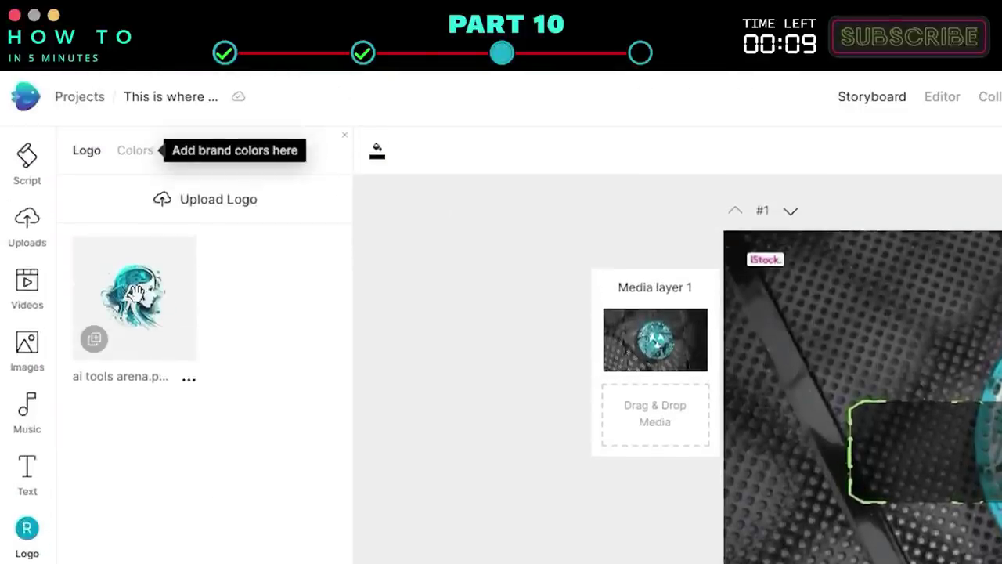
pyautogui.click(135, 295)
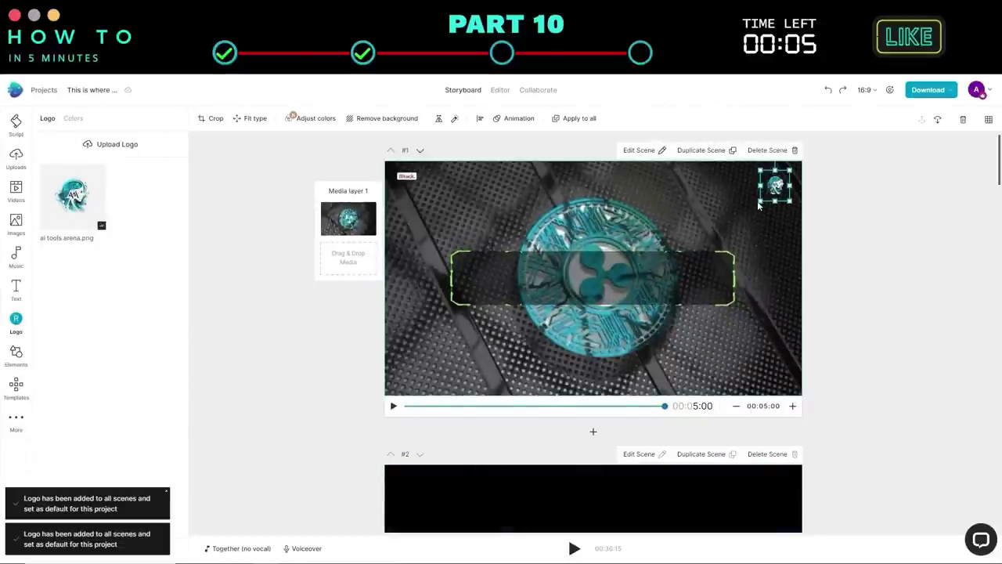
pyautogui.click(757, 201)
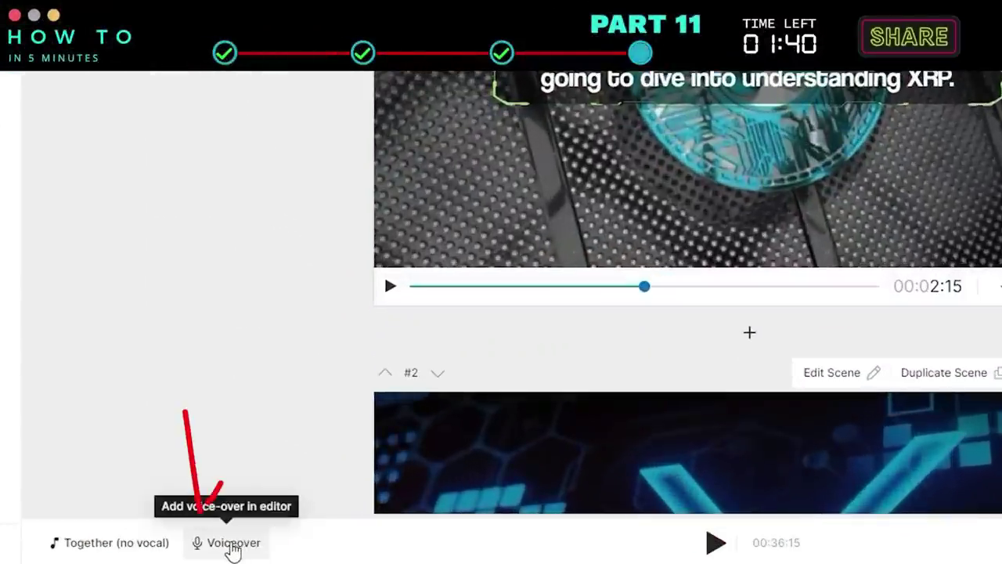
# Set up automated text-to-speech with Realistic (New), US English and Sophie, generating a preview.
pyautogui.click(302, 548)
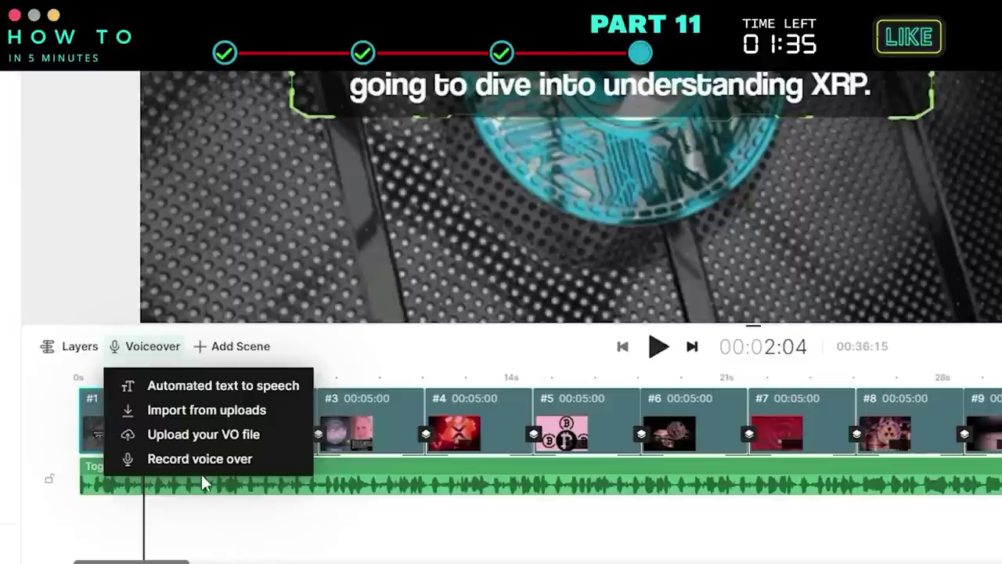
pyautogui.click(208, 383)
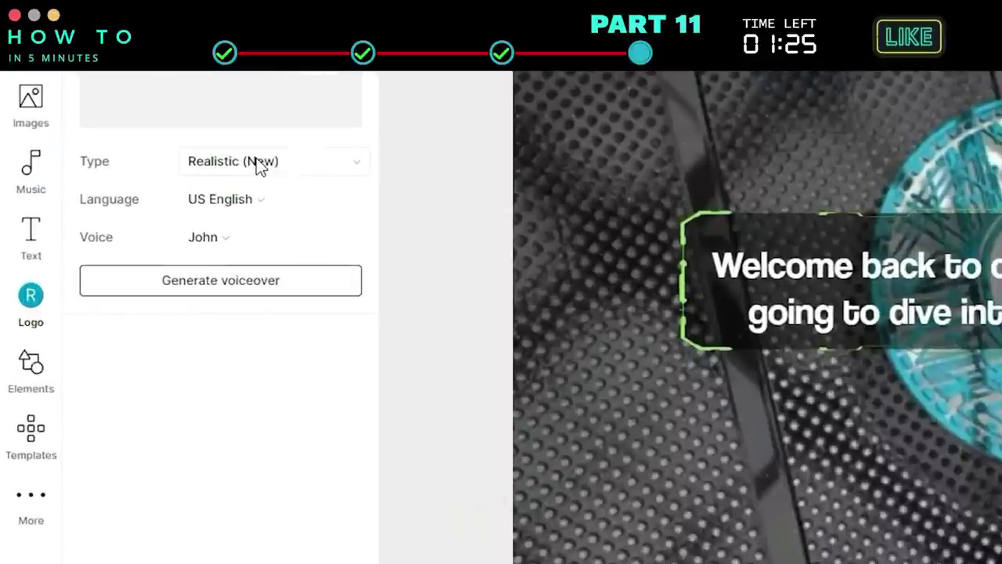
pyautogui.click(127, 219)
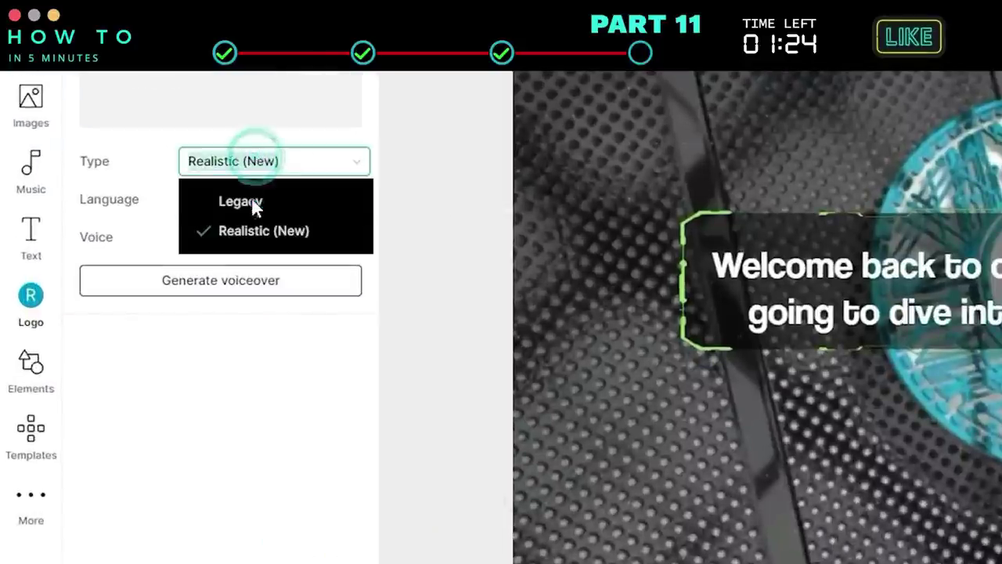
pyautogui.click(259, 231)
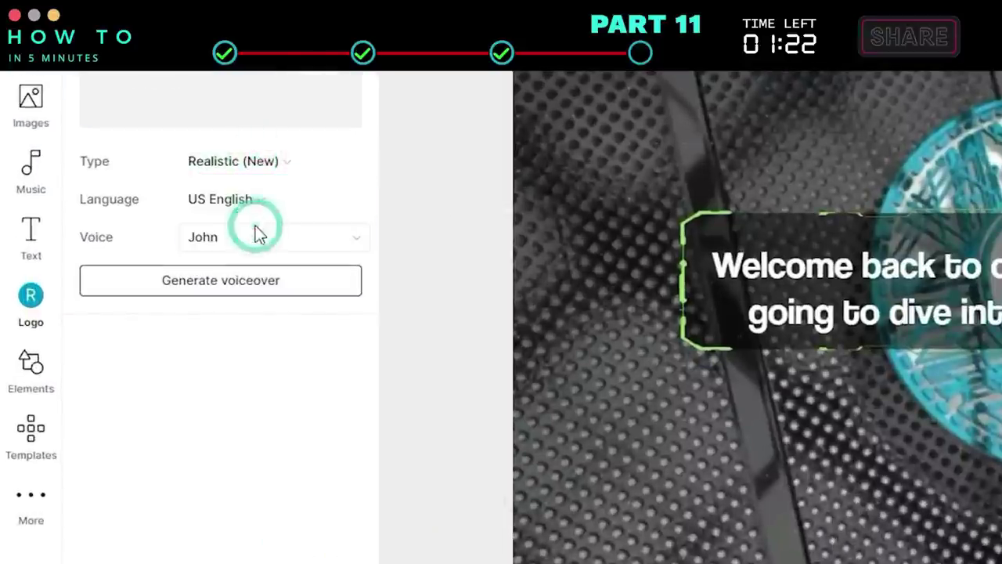
pyautogui.click(243, 201)
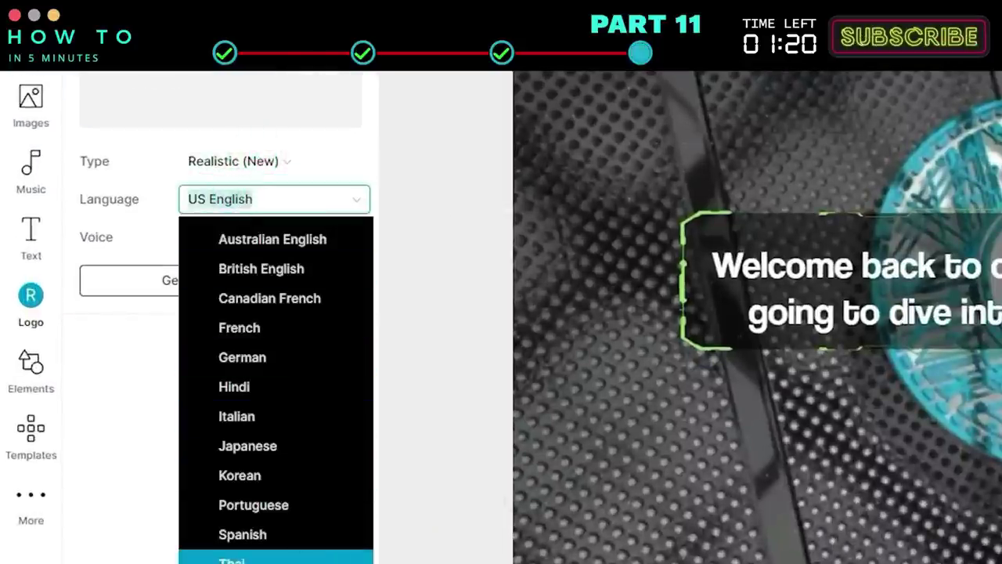
pyautogui.press('Escape')
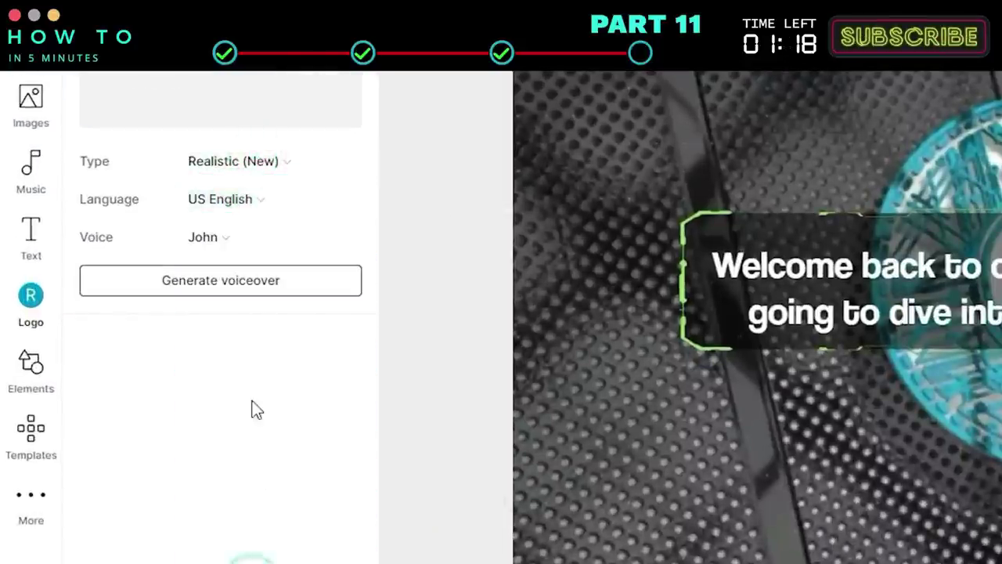
pyautogui.click(225, 238)
pyautogui.click(247, 315)
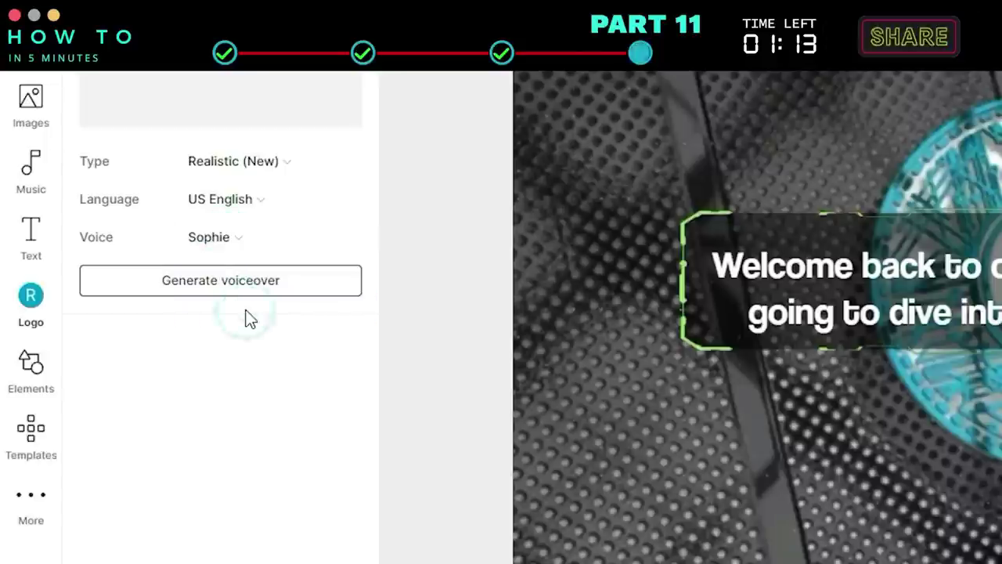
pyautogui.click(217, 288)
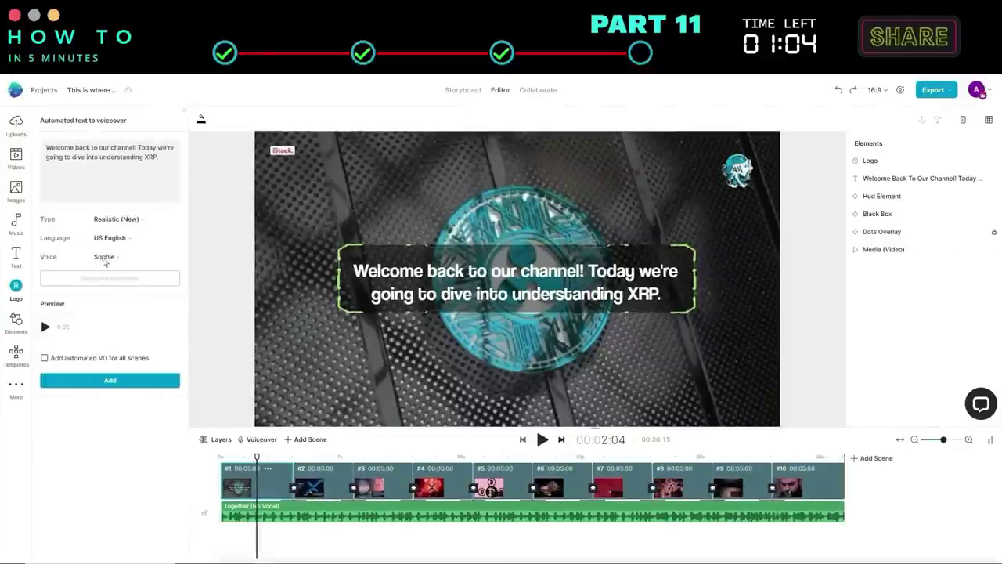
# Switch the voice to Nathan and add the voiceover to all scenes.
pyautogui.click(99, 256)
pyautogui.click(100, 312)
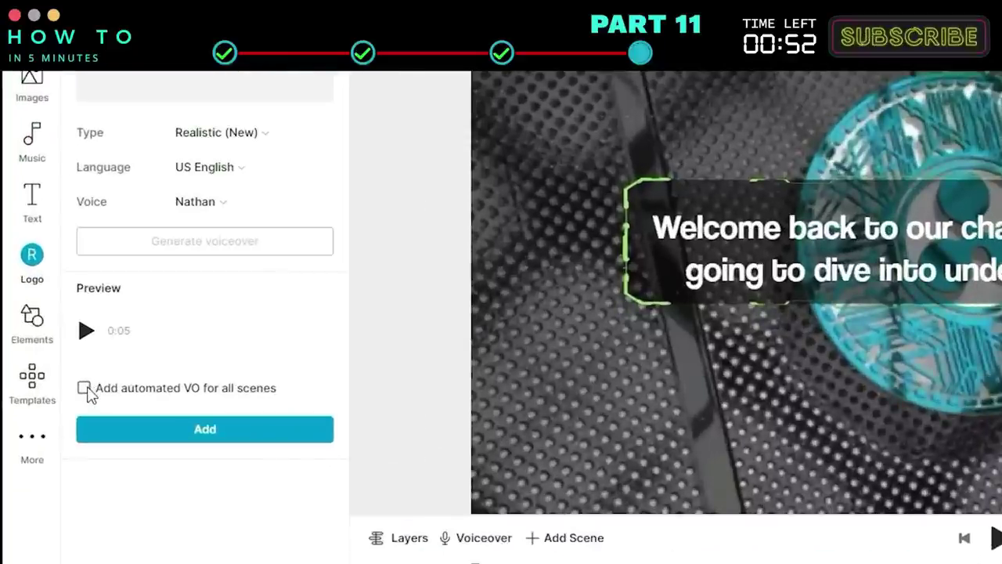
pyautogui.click(84, 388)
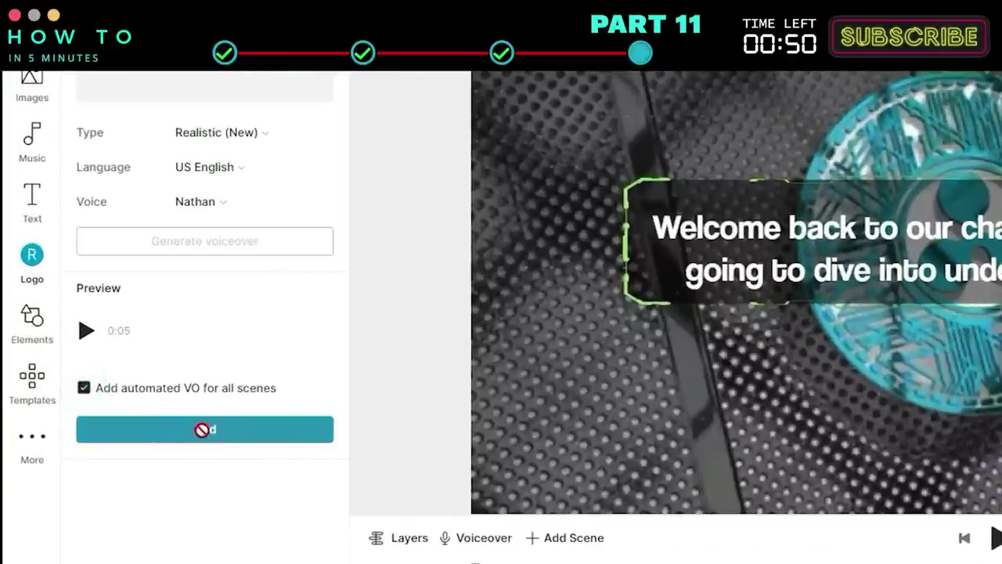
pyautogui.click(202, 429)
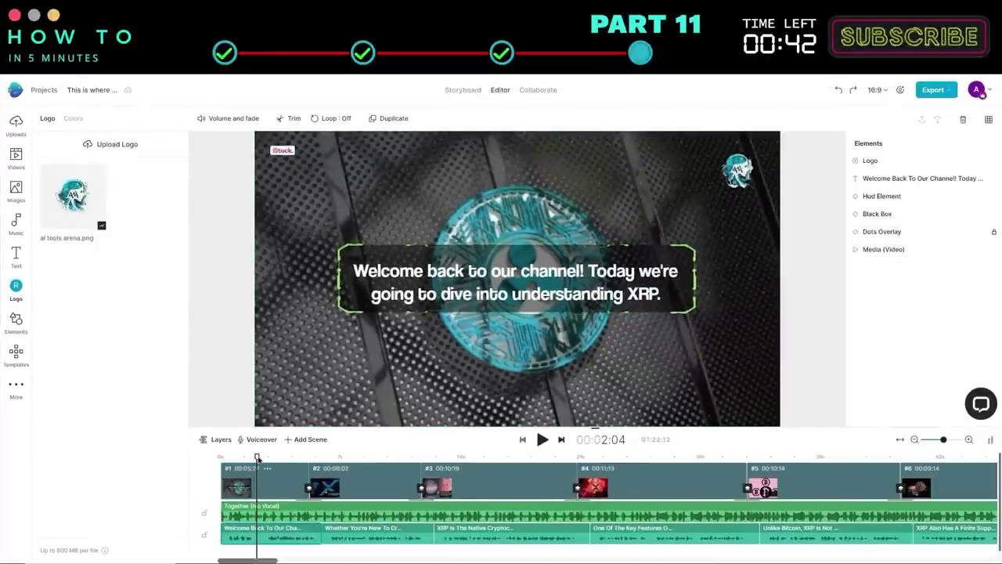
# Preview the video from 0 seconds to hear the new voiceover under the opening scenes.
pyautogui.moveTo(245, 458); pyautogui.dragTo(209, 460)
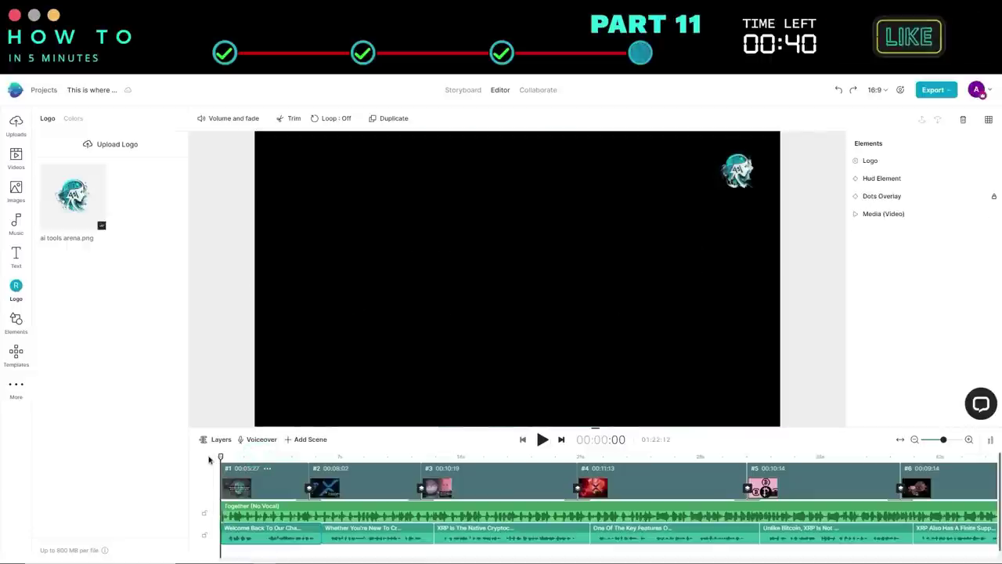
pyautogui.click(541, 440)
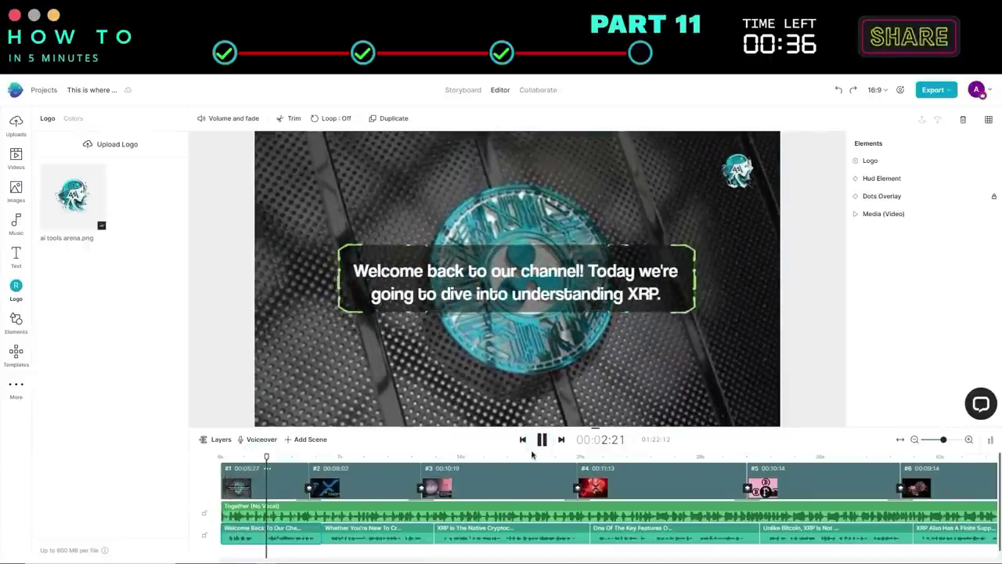
pyautogui.click(541, 441)
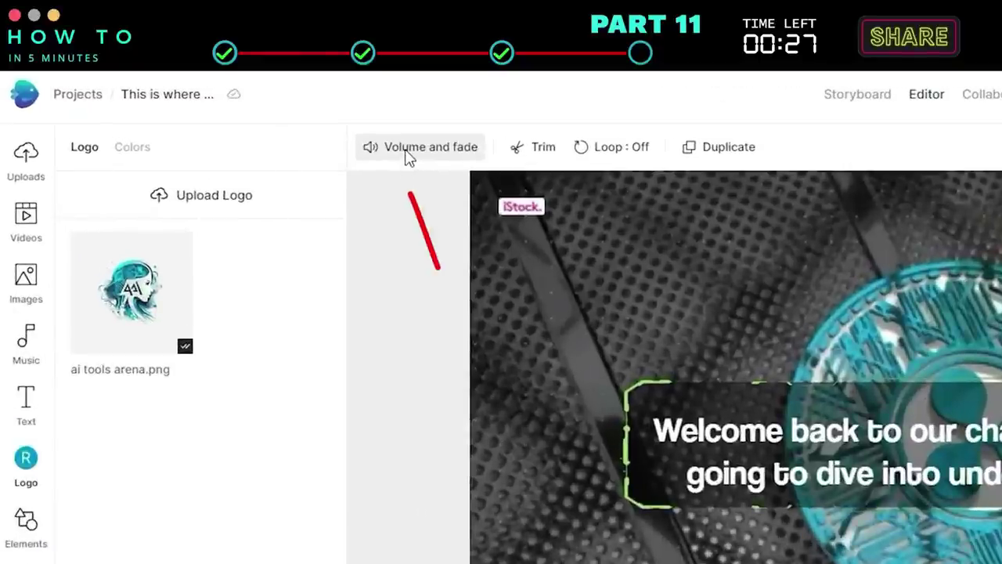
# Set the background music volume to -21.6 dB with Loop On, then preview the audio mix.
pyautogui.click(405, 151)
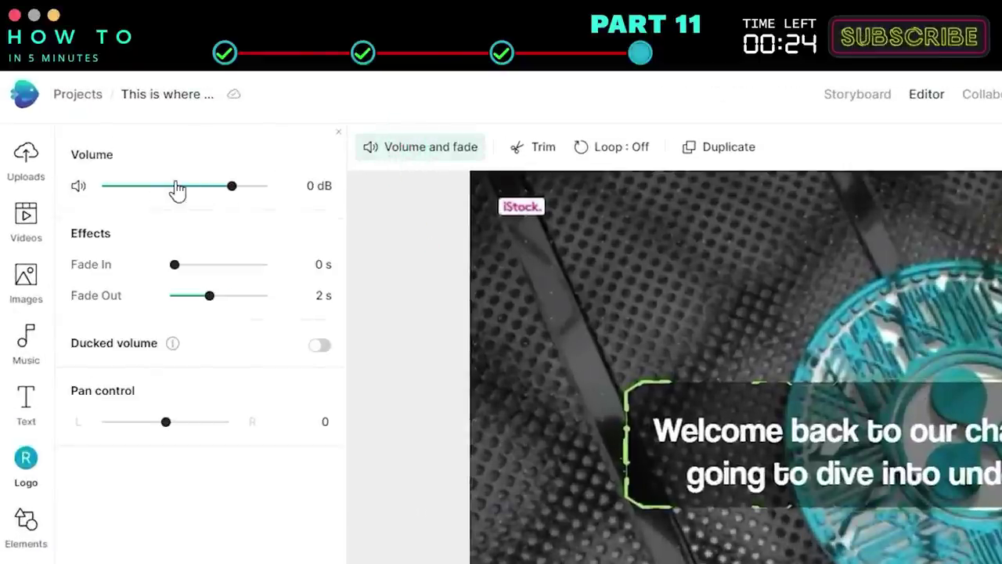
pyautogui.moveTo(178, 190)
pyautogui.mouseDown()
pyautogui.moveTo(195, 196)
pyautogui.moveTo(187, 192)
pyautogui.mouseUp()
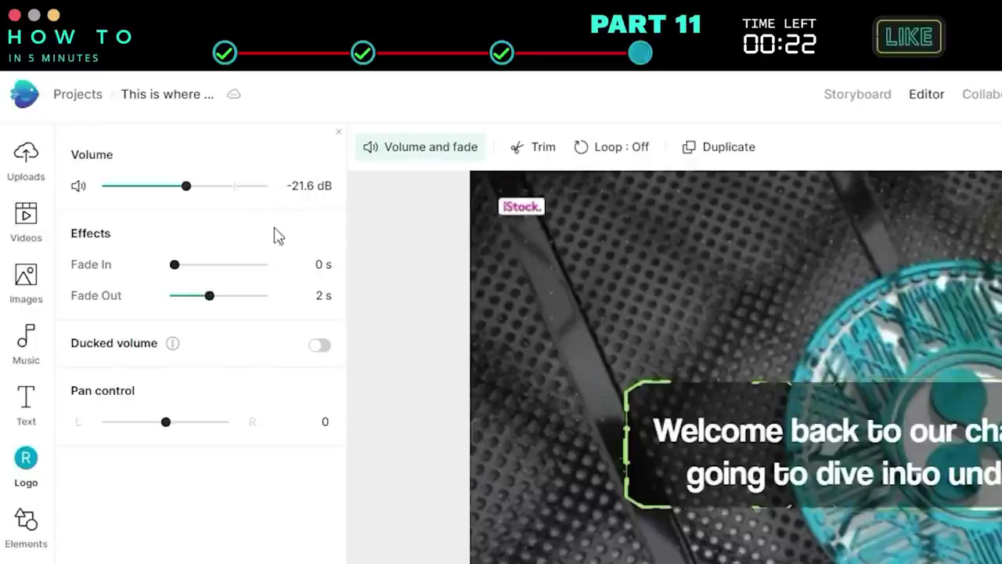
pyautogui.click(599, 148)
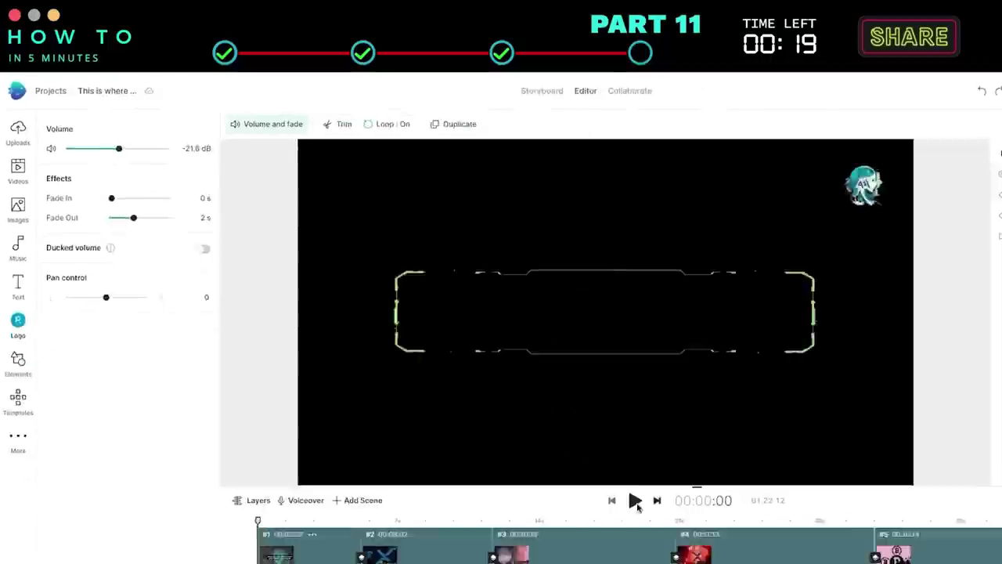
pyautogui.click(636, 502)
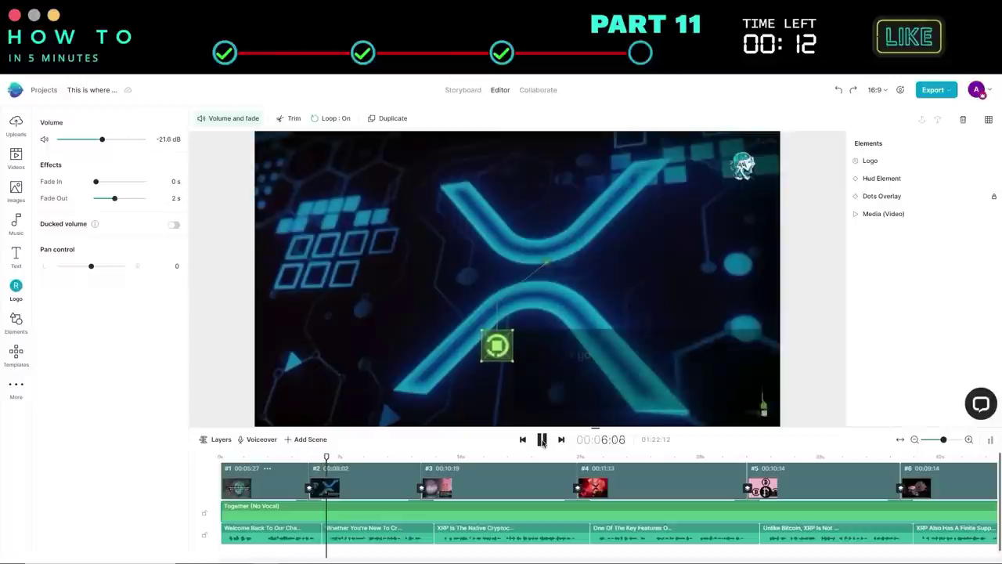
pyautogui.click(542, 440)
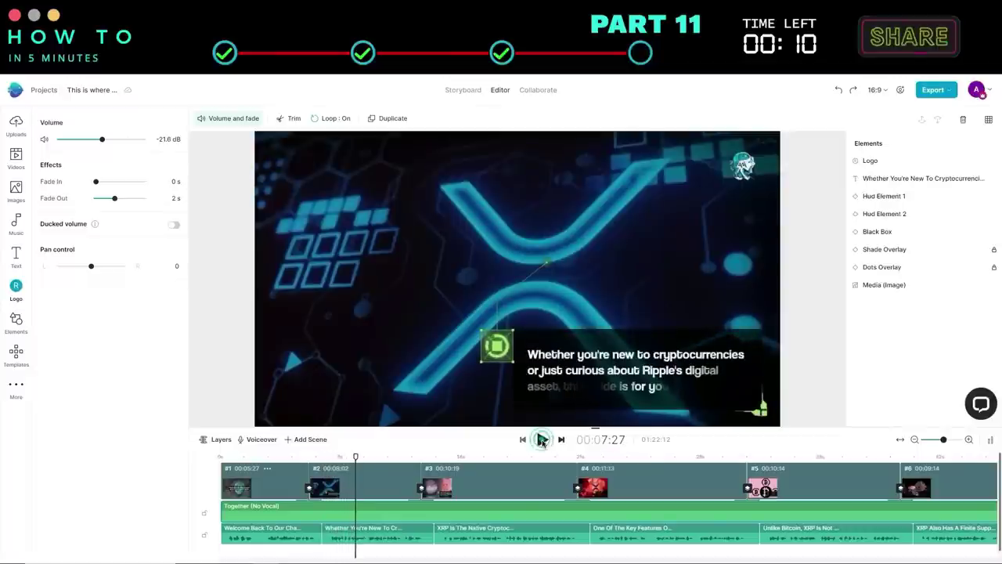